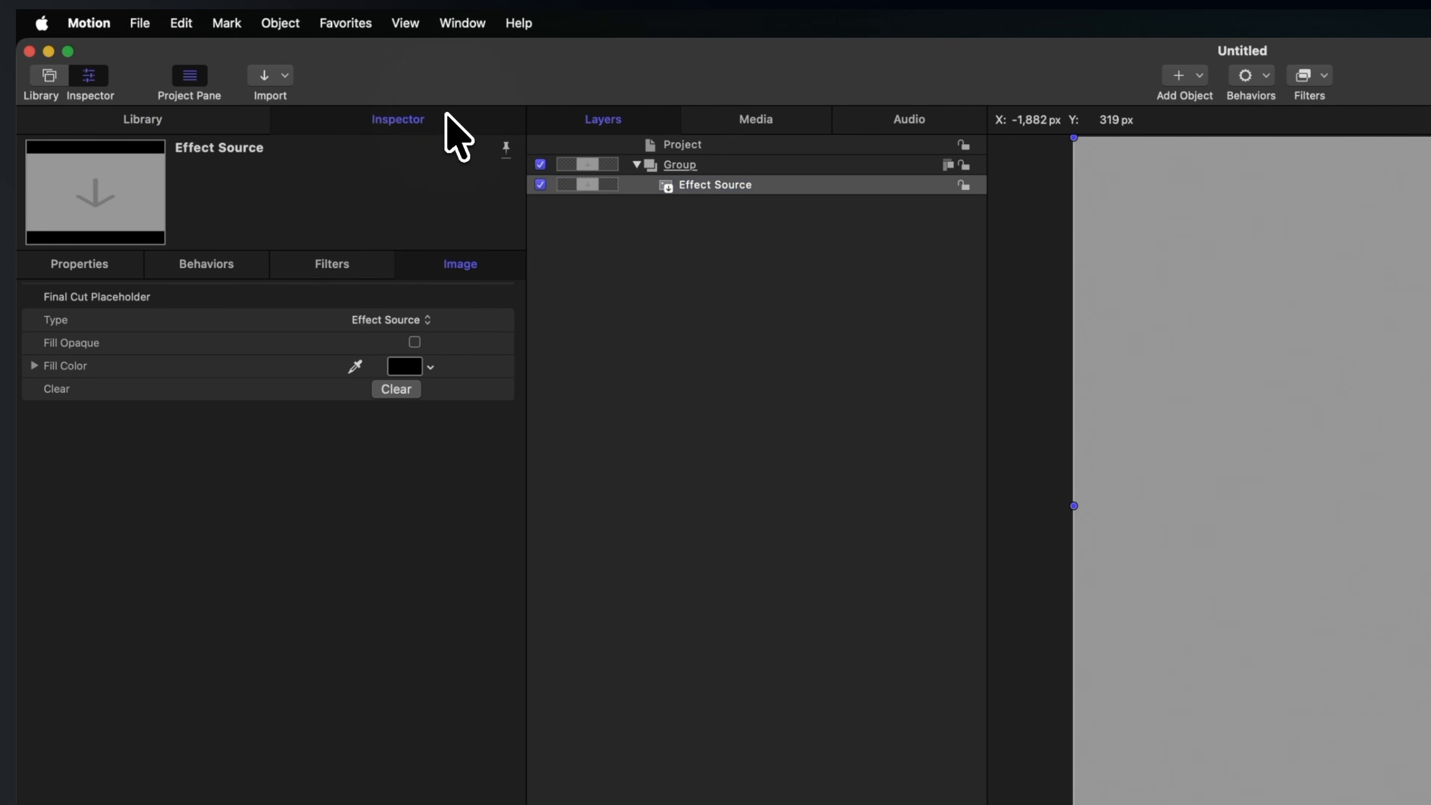
- Add an Average parameter behavior to the Effect Source's Position property
left_click(123, 261)
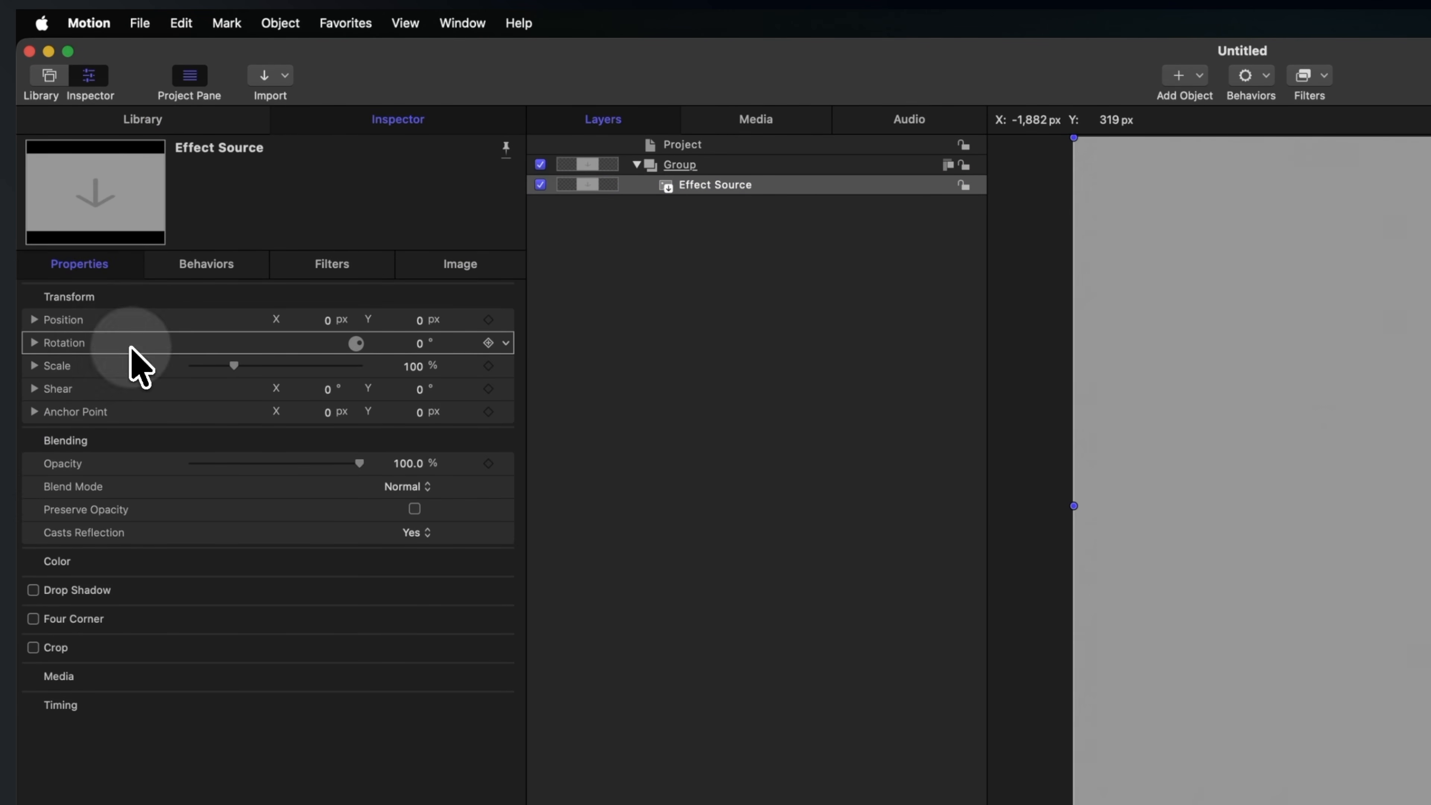
right_click(103, 319)
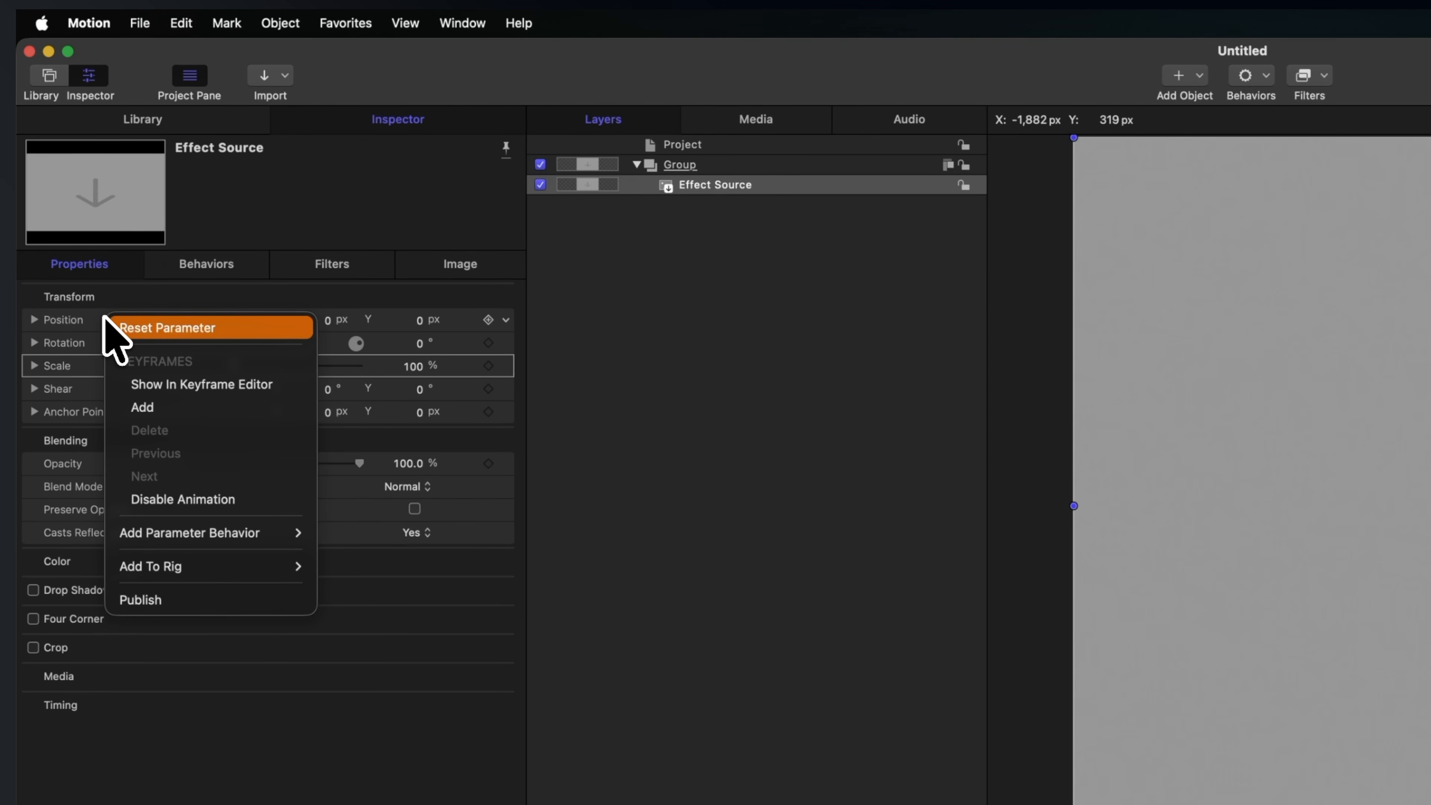
mouse_move(295, 525)
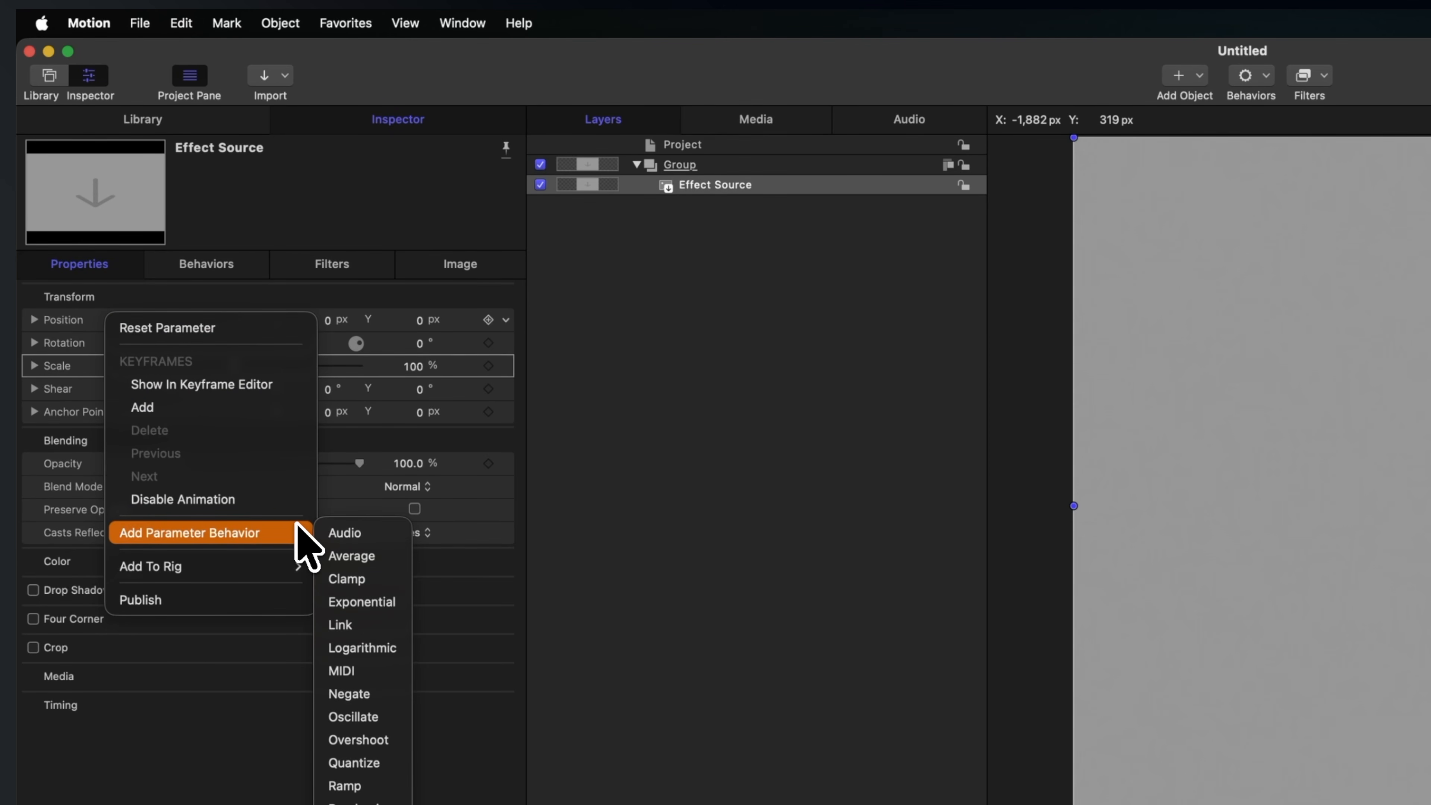
left_click(388, 555)
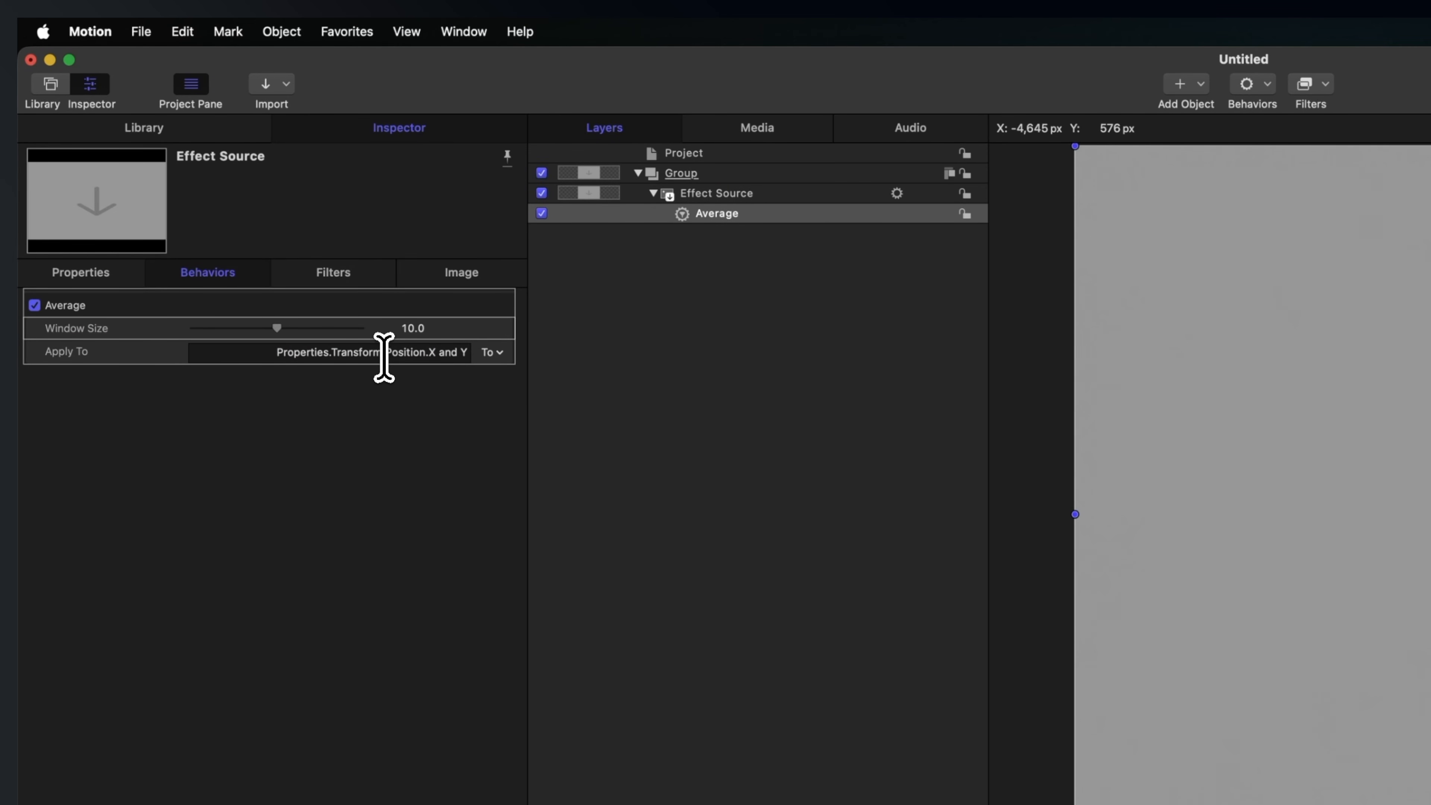
- Add an Average parameter behavior to the Effect Source's Rotation property
left_click_drag(385, 358, 477, 355)
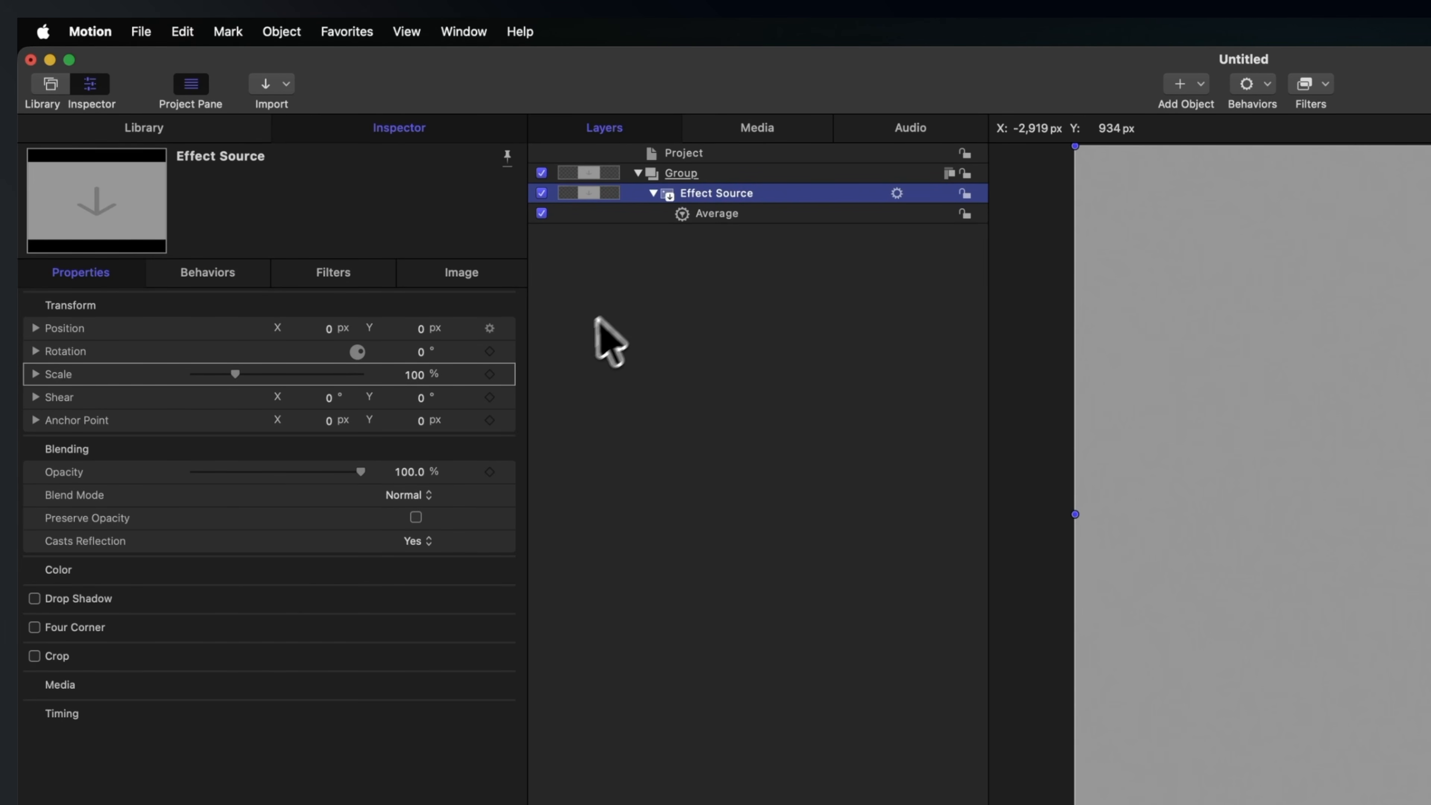
left_click(507, 352)
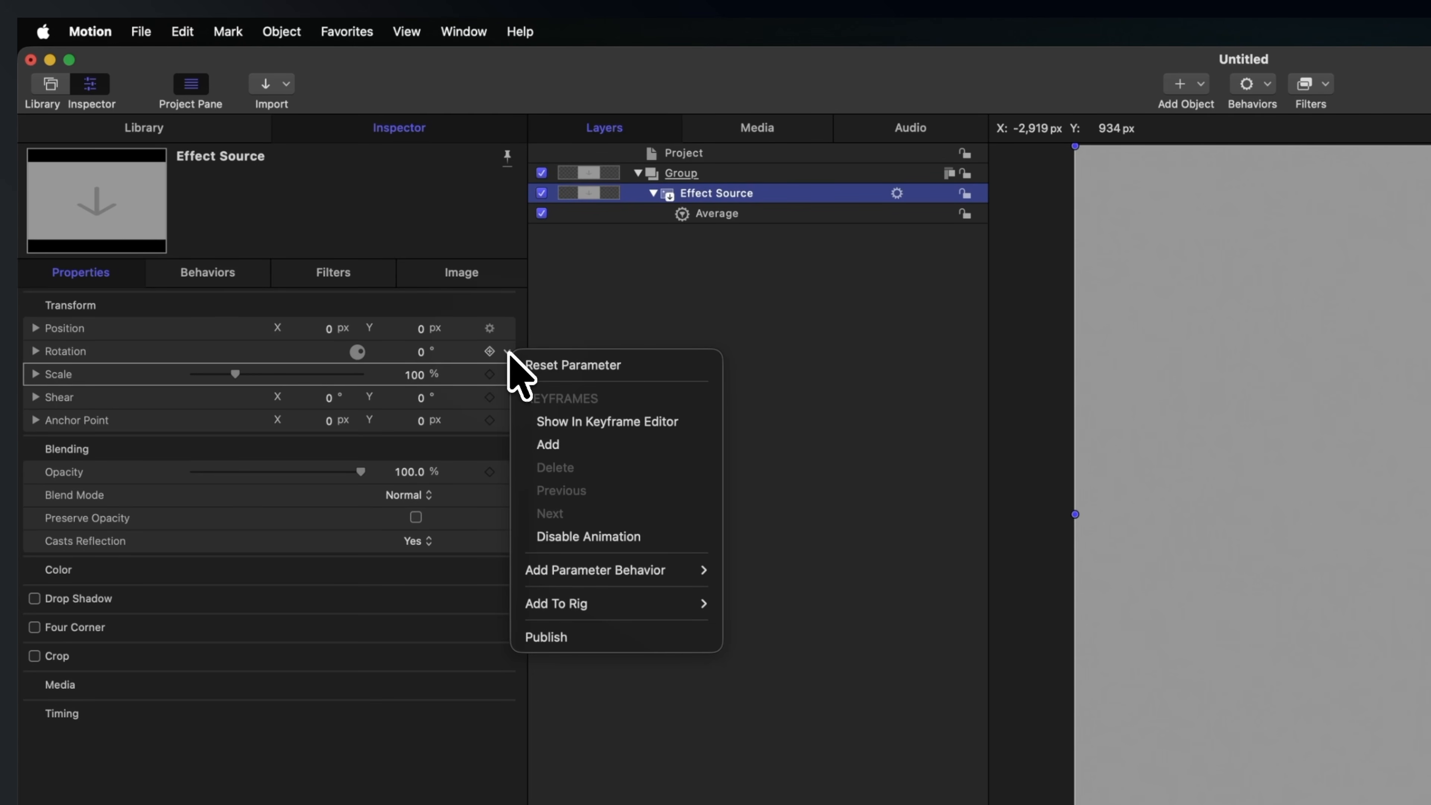
mouse_move(659, 569)
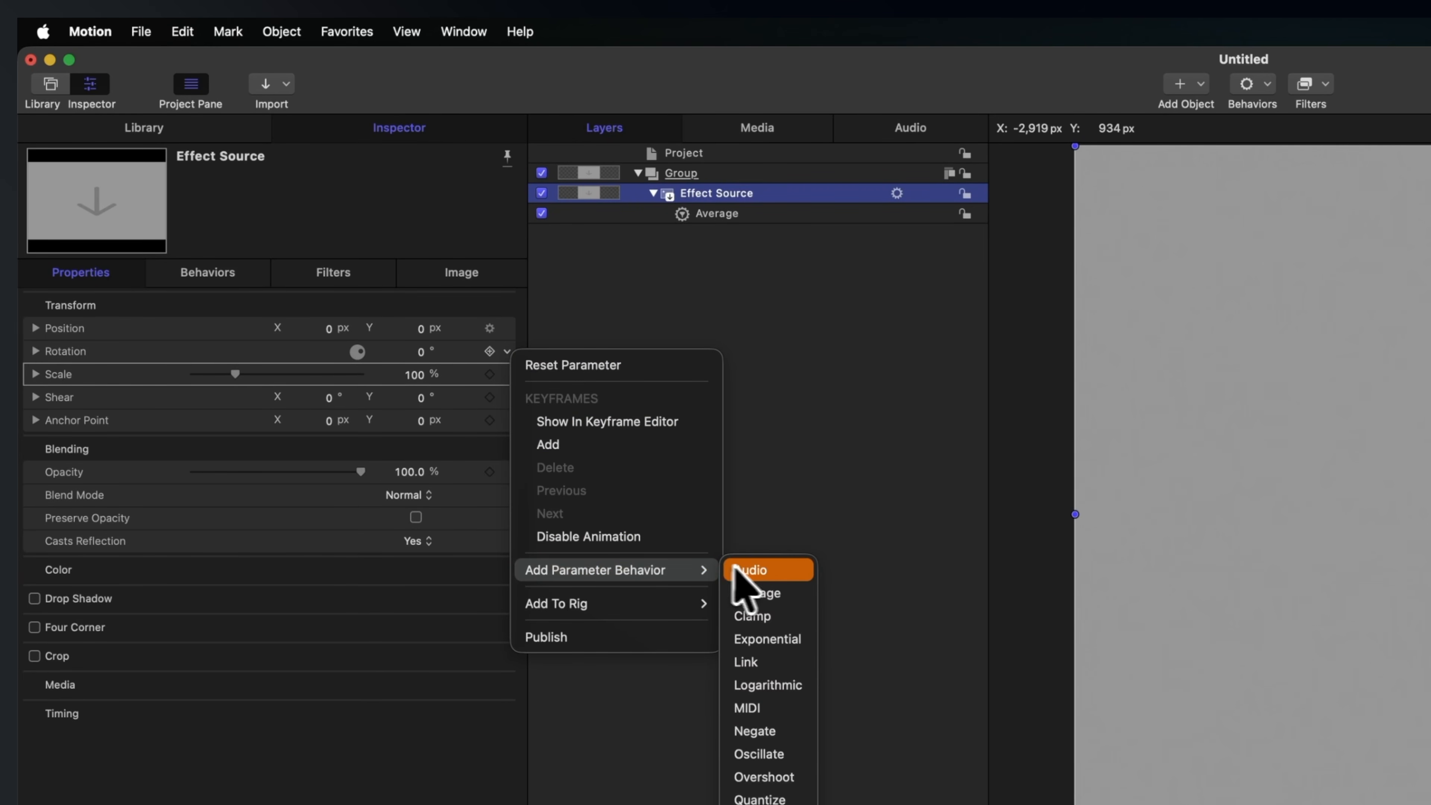
left_click(793, 592)
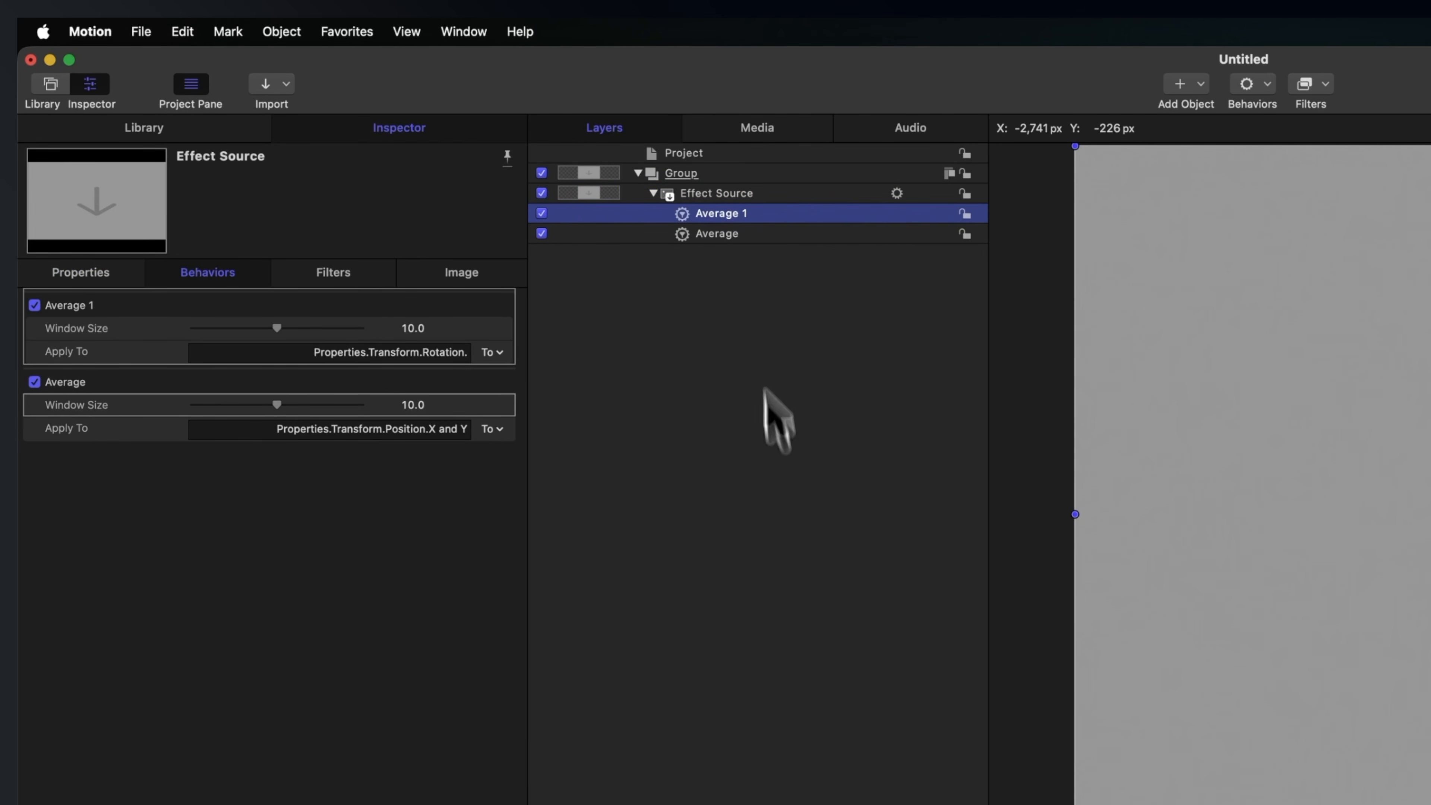
- Add an Average parameter behavior to the Effect Source's Scale property
left_click(737, 189)
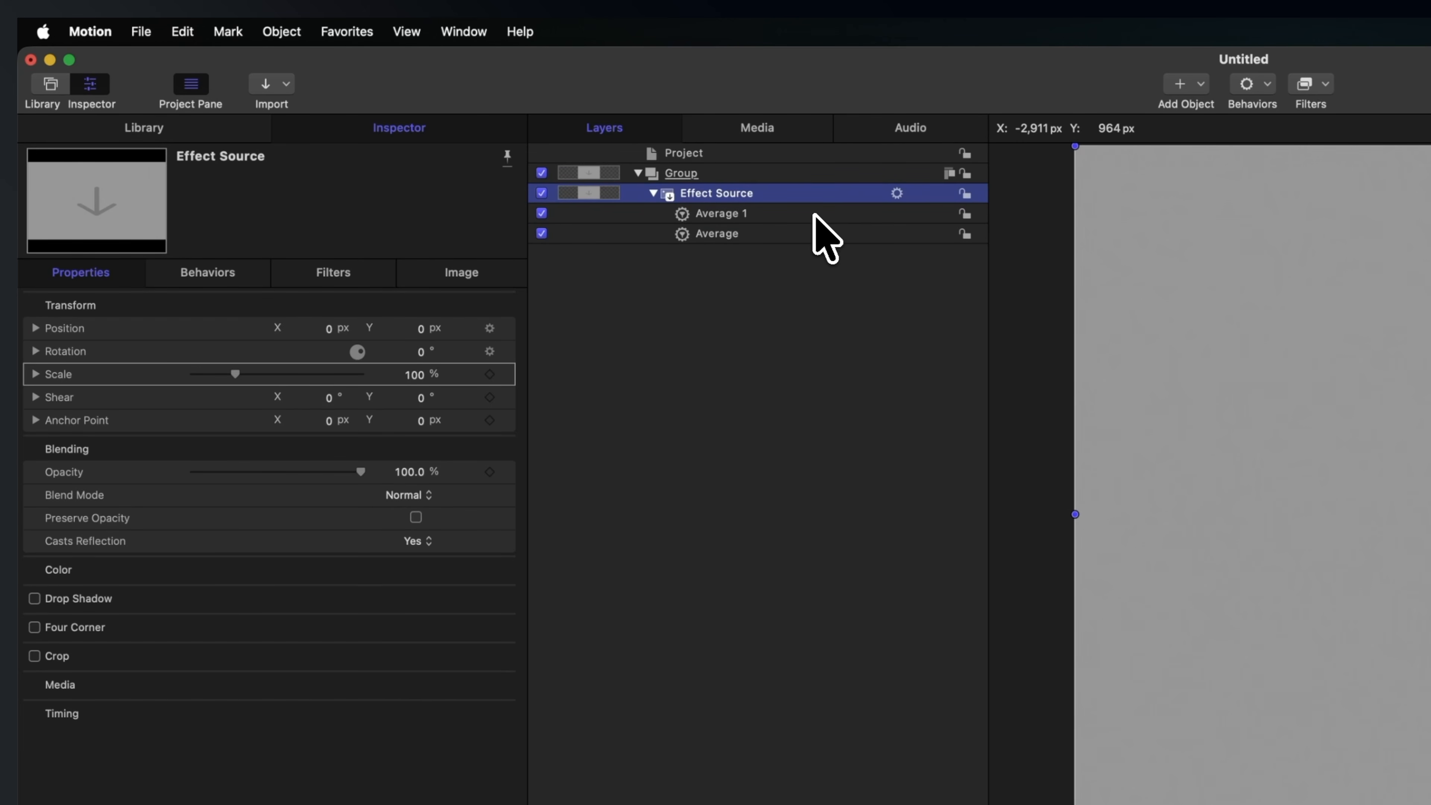
right_click(138, 375)
mouse_move(260, 592)
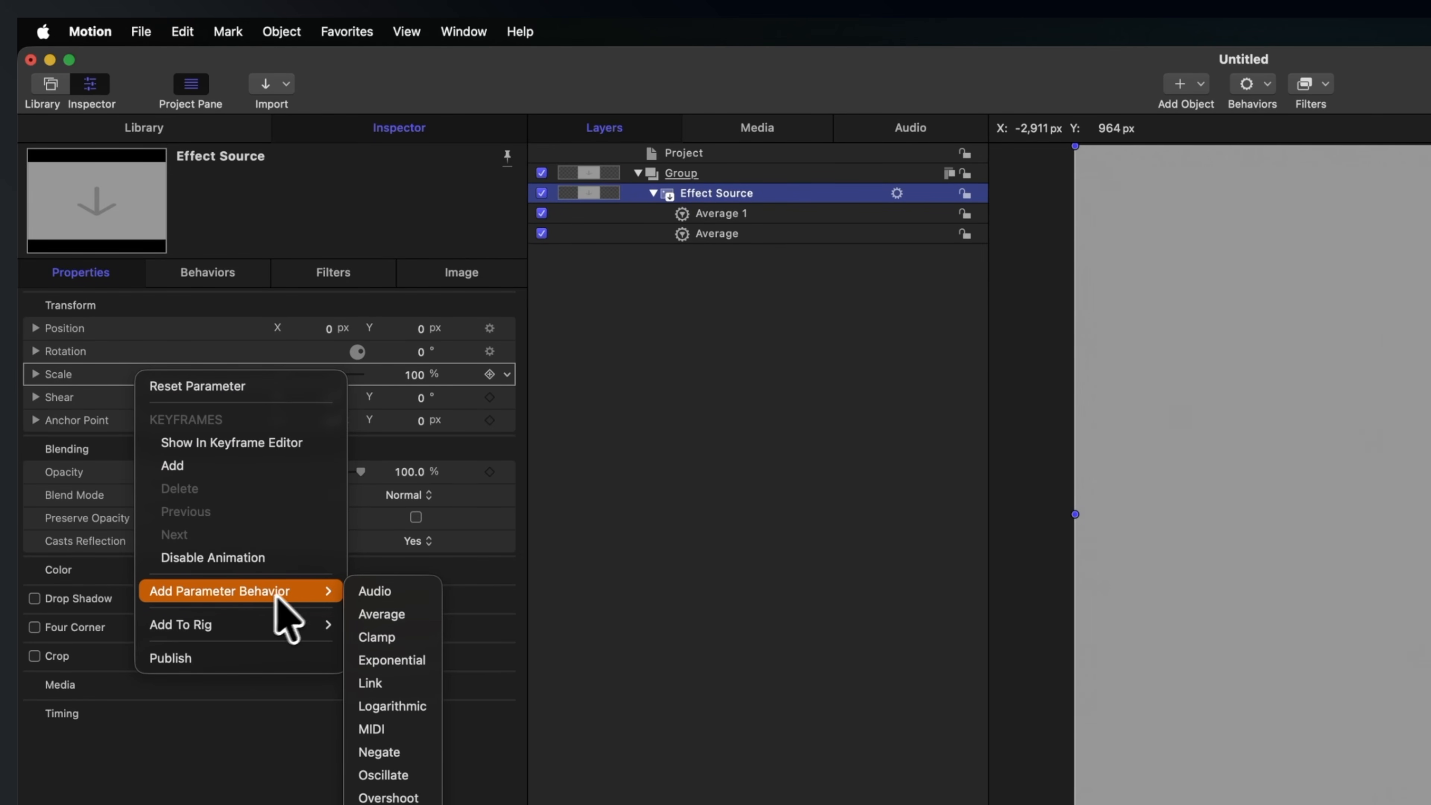
left_click(426, 613)
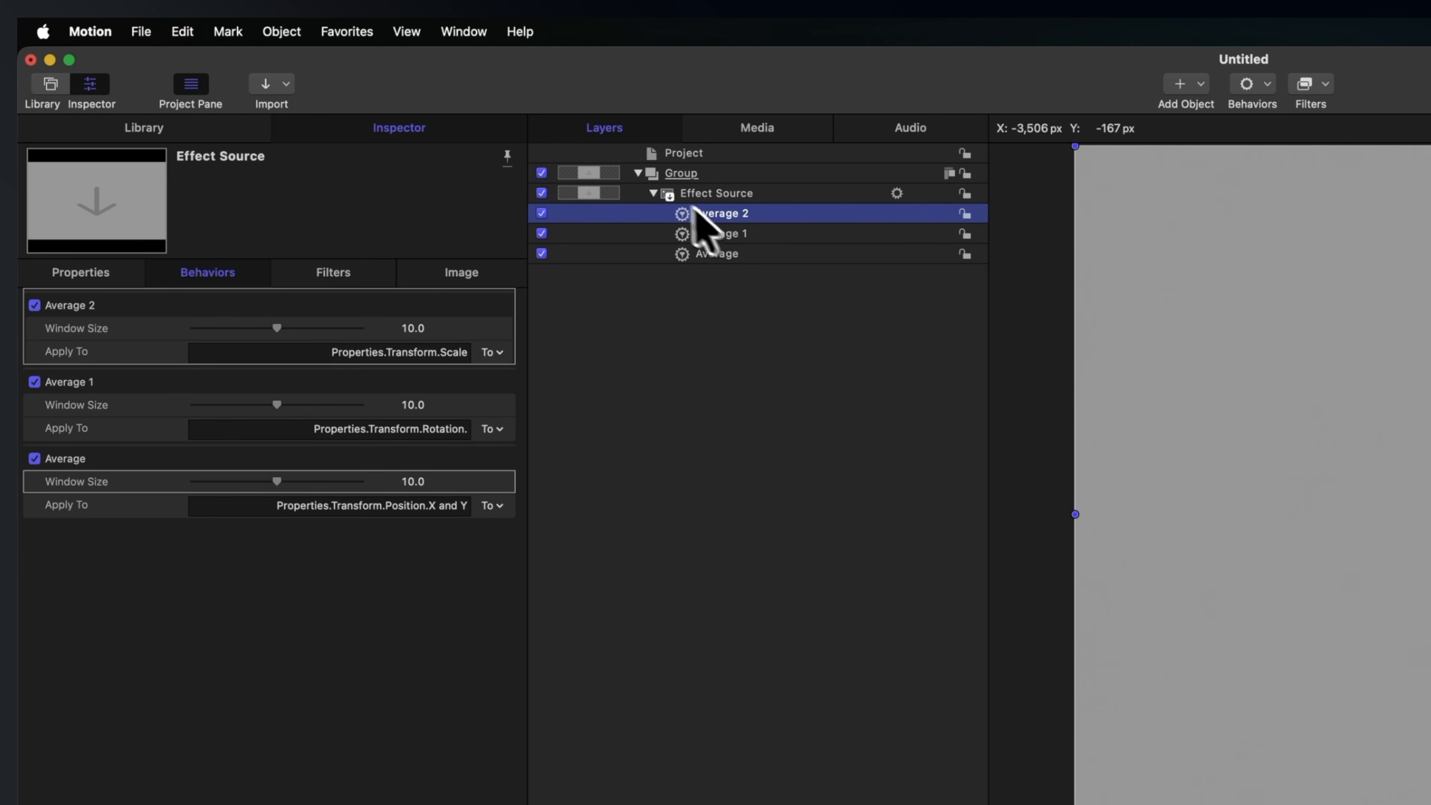
- Publish the Effect Source's Position, Rotation and Scale parameters
left_click(612, 197)
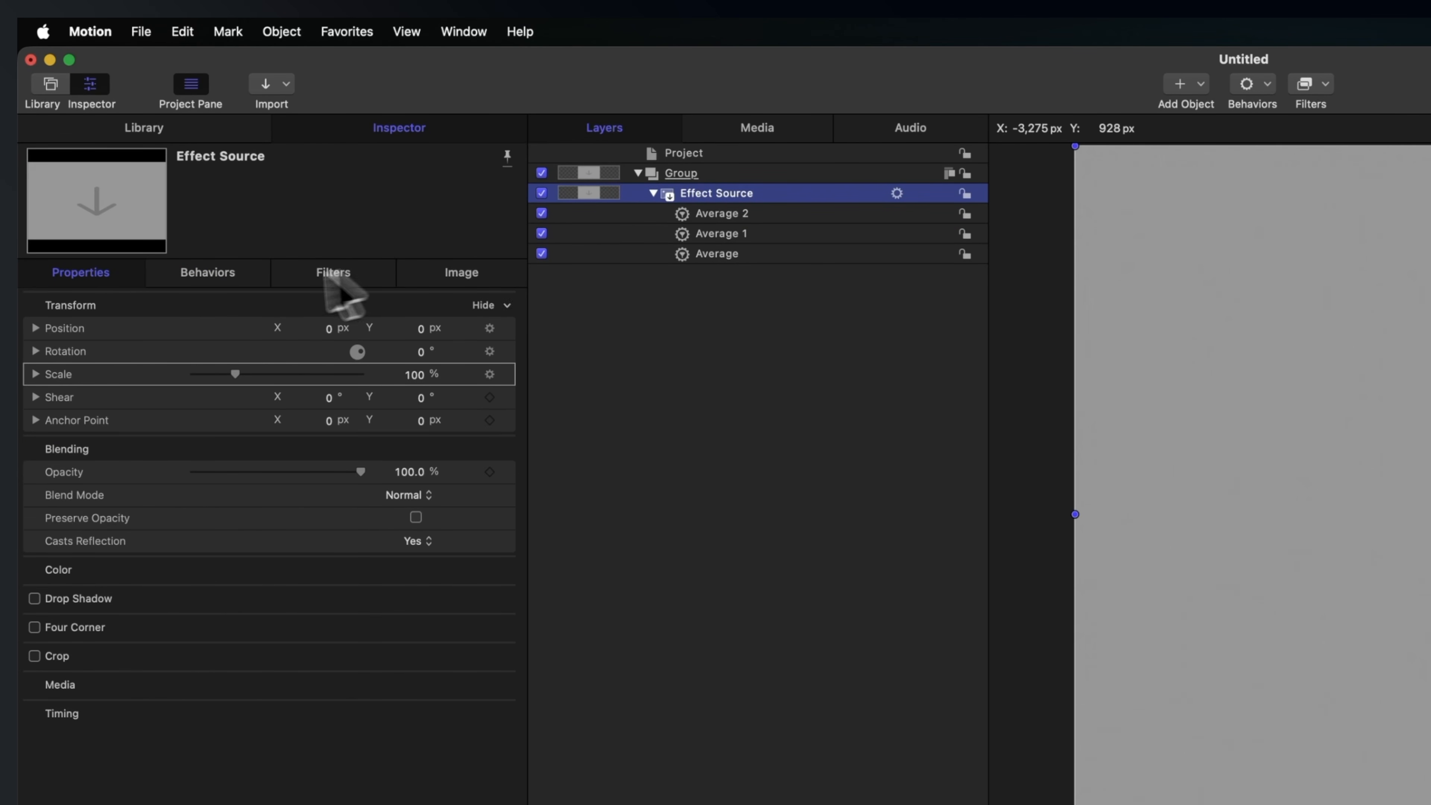
right_click(107, 326)
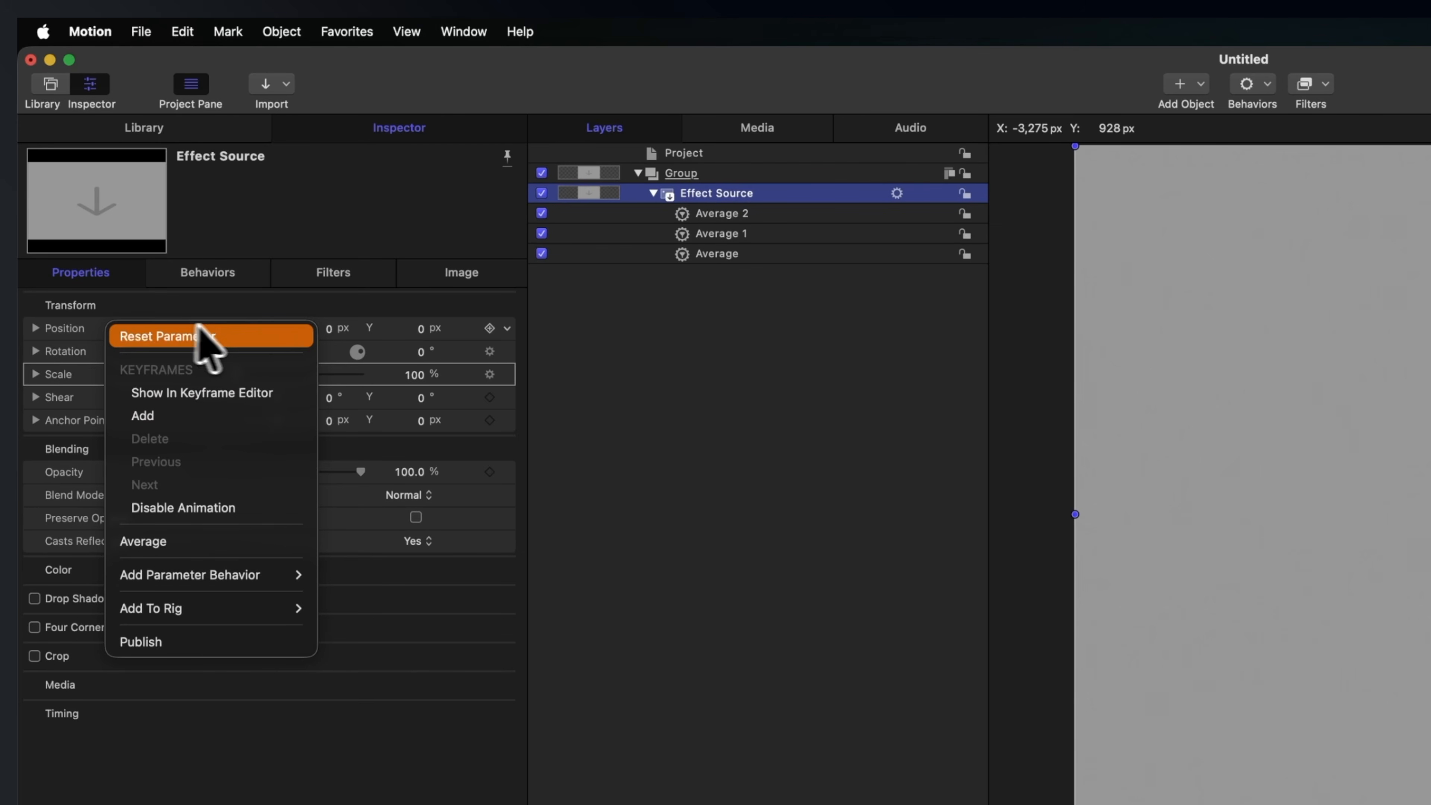
left_click(236, 642)
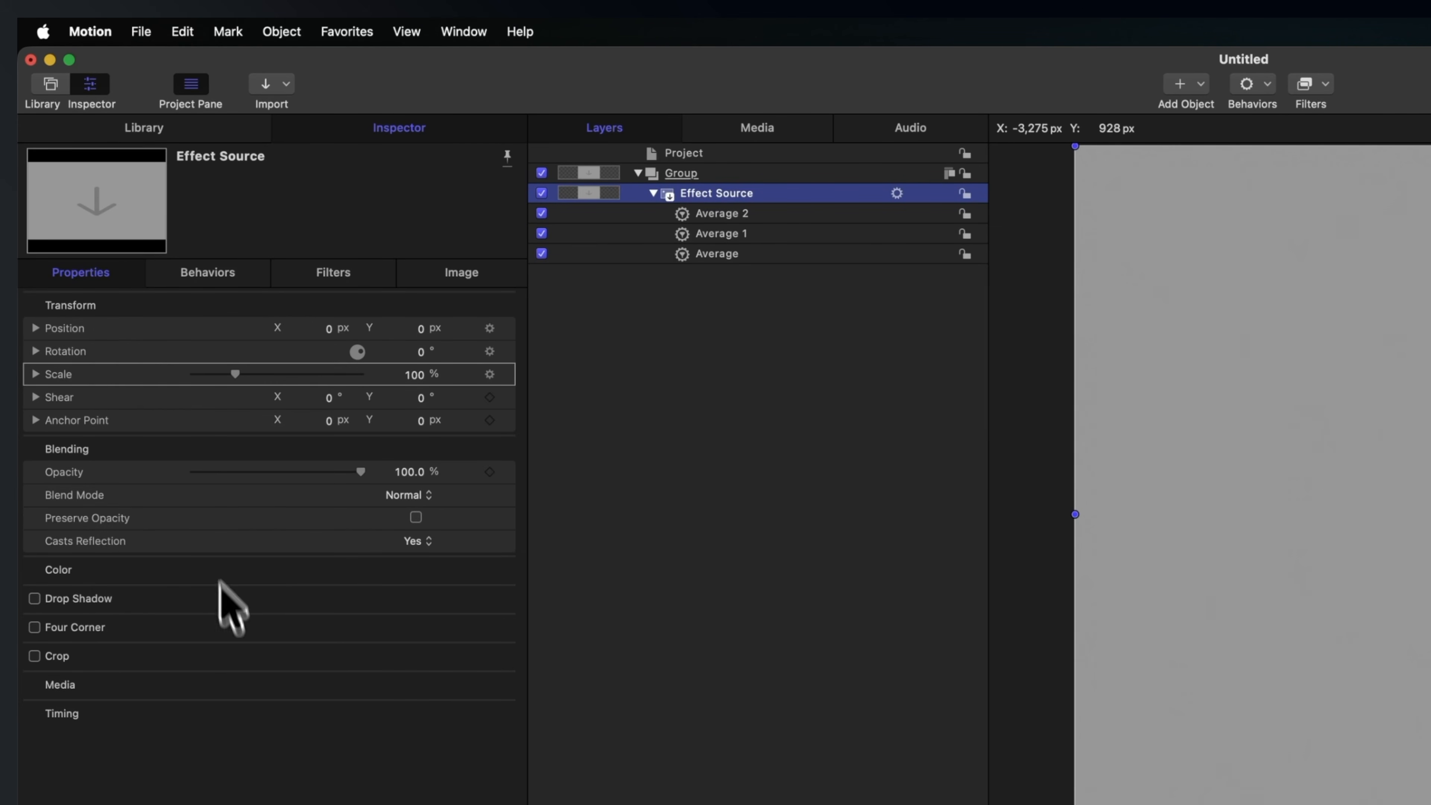
right_click(125, 353)
left_click(226, 665)
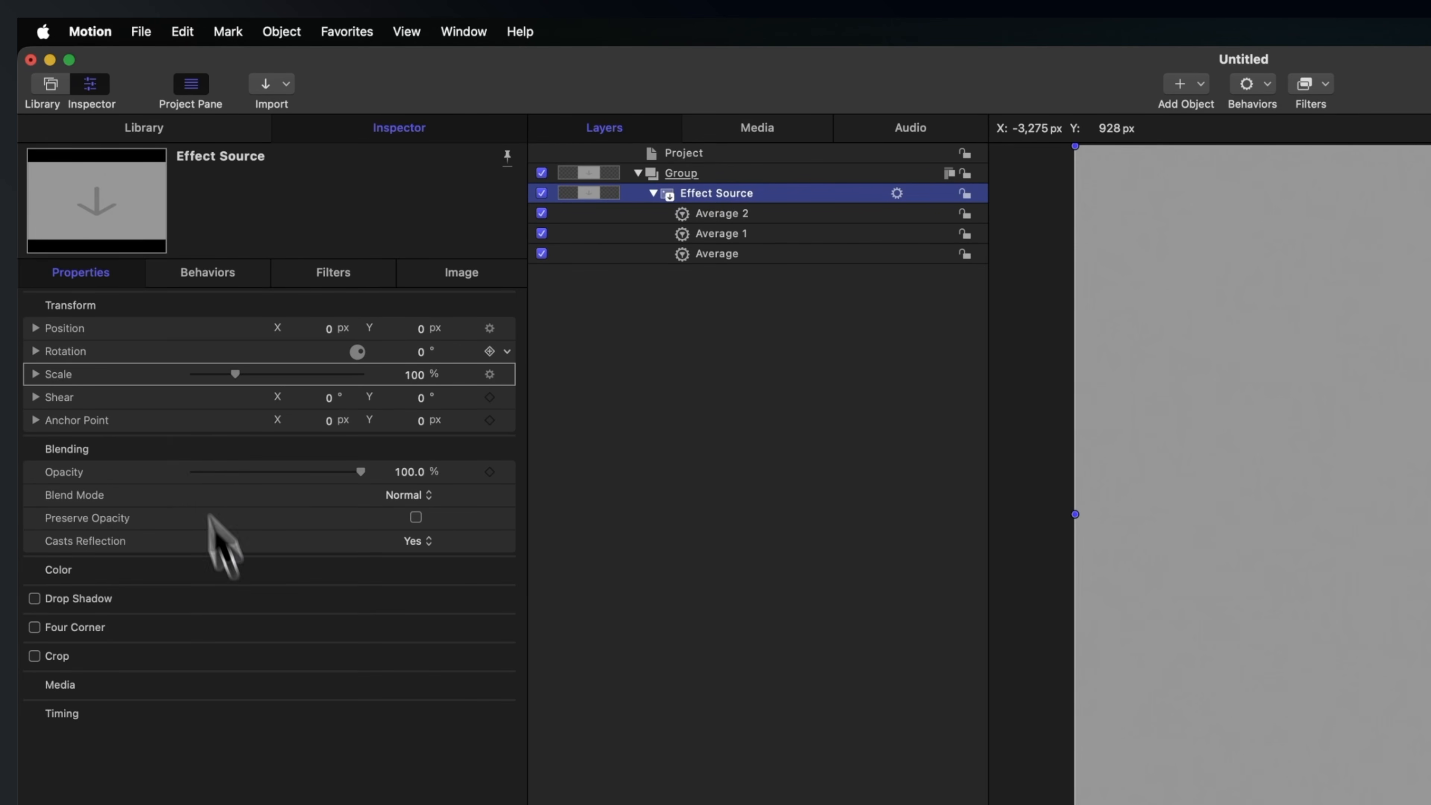
right_click(135, 374)
left_click(213, 685)
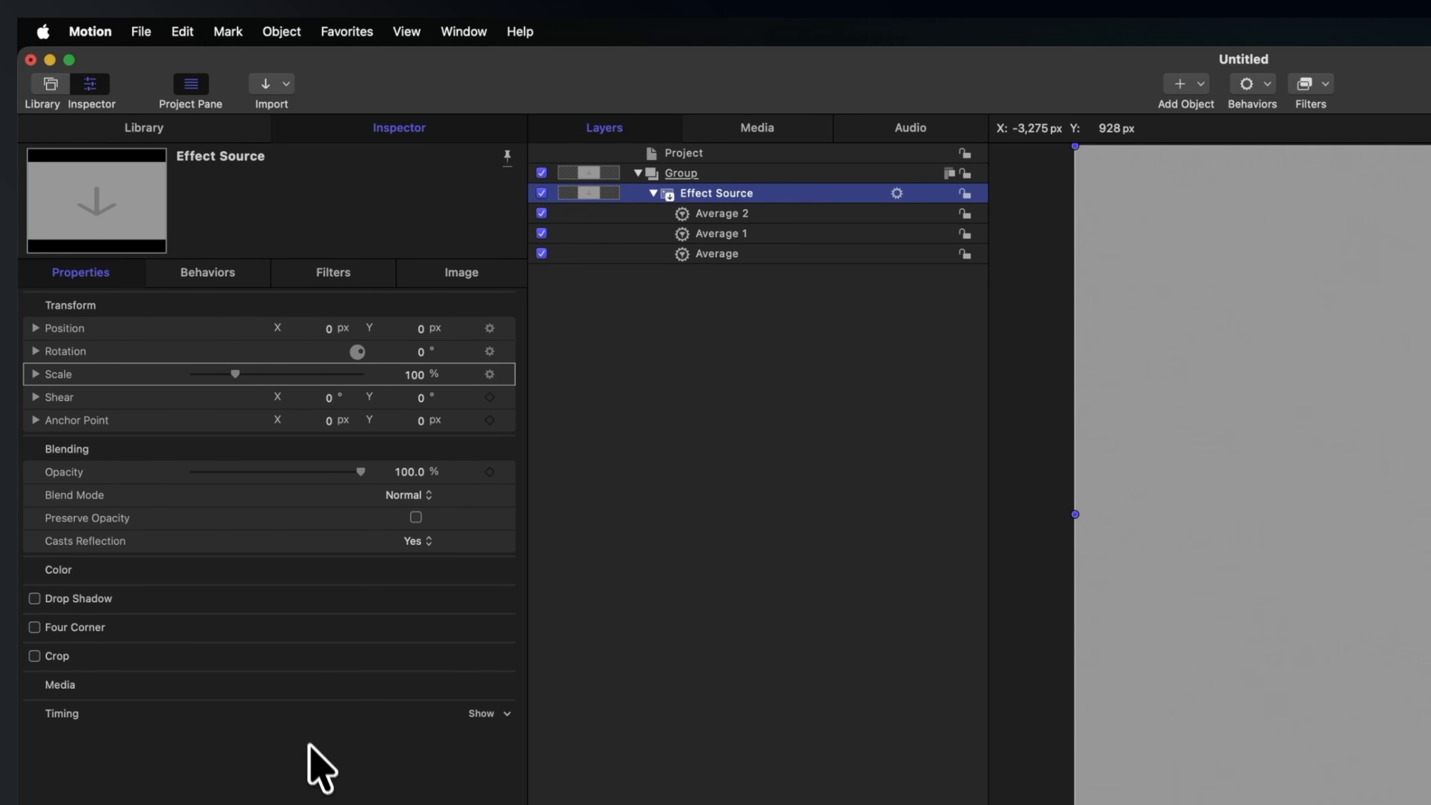
- Save and publish the effect template as "Eased Keyframes" in the FCB's Patreon category
left_click(141, 31)
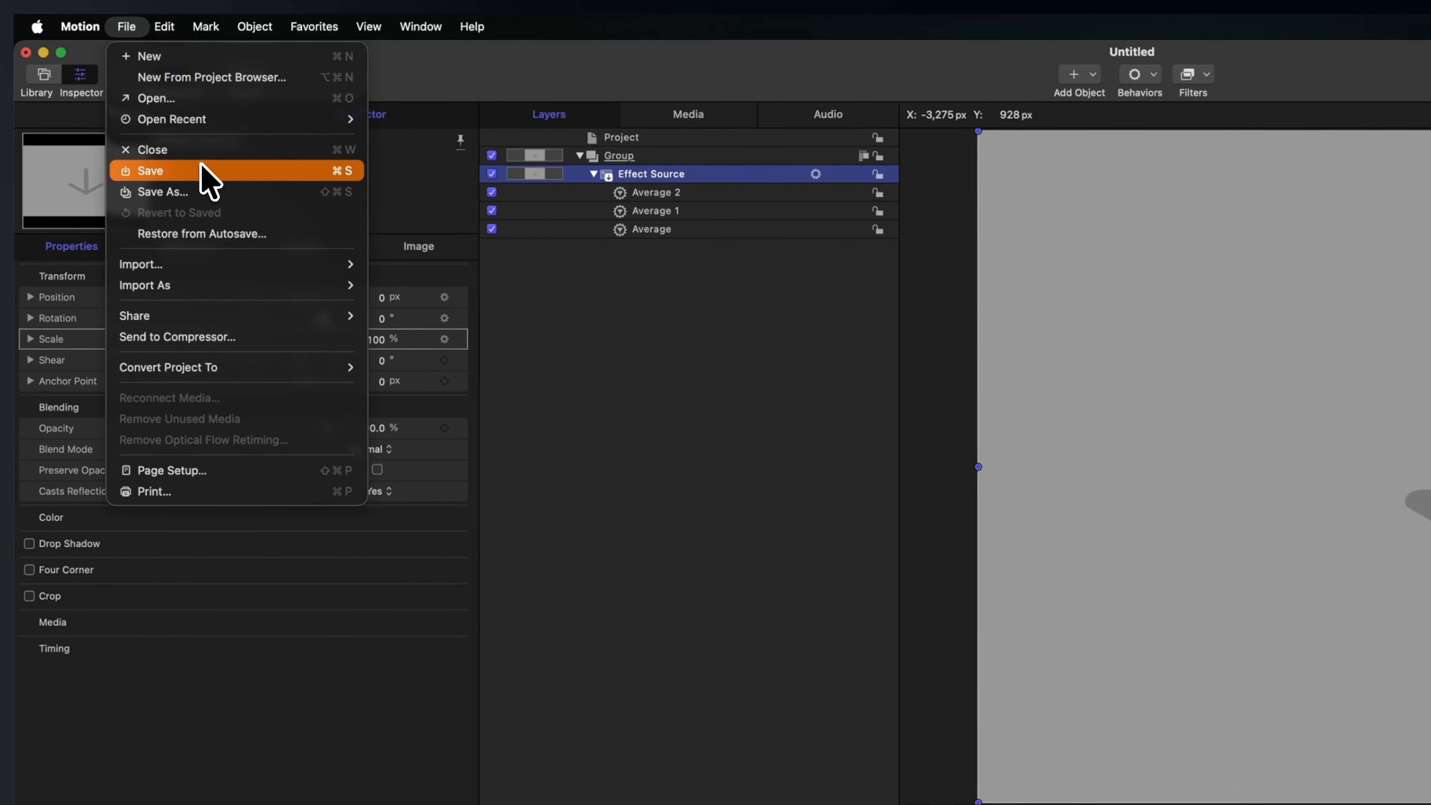
left_click(204, 170)
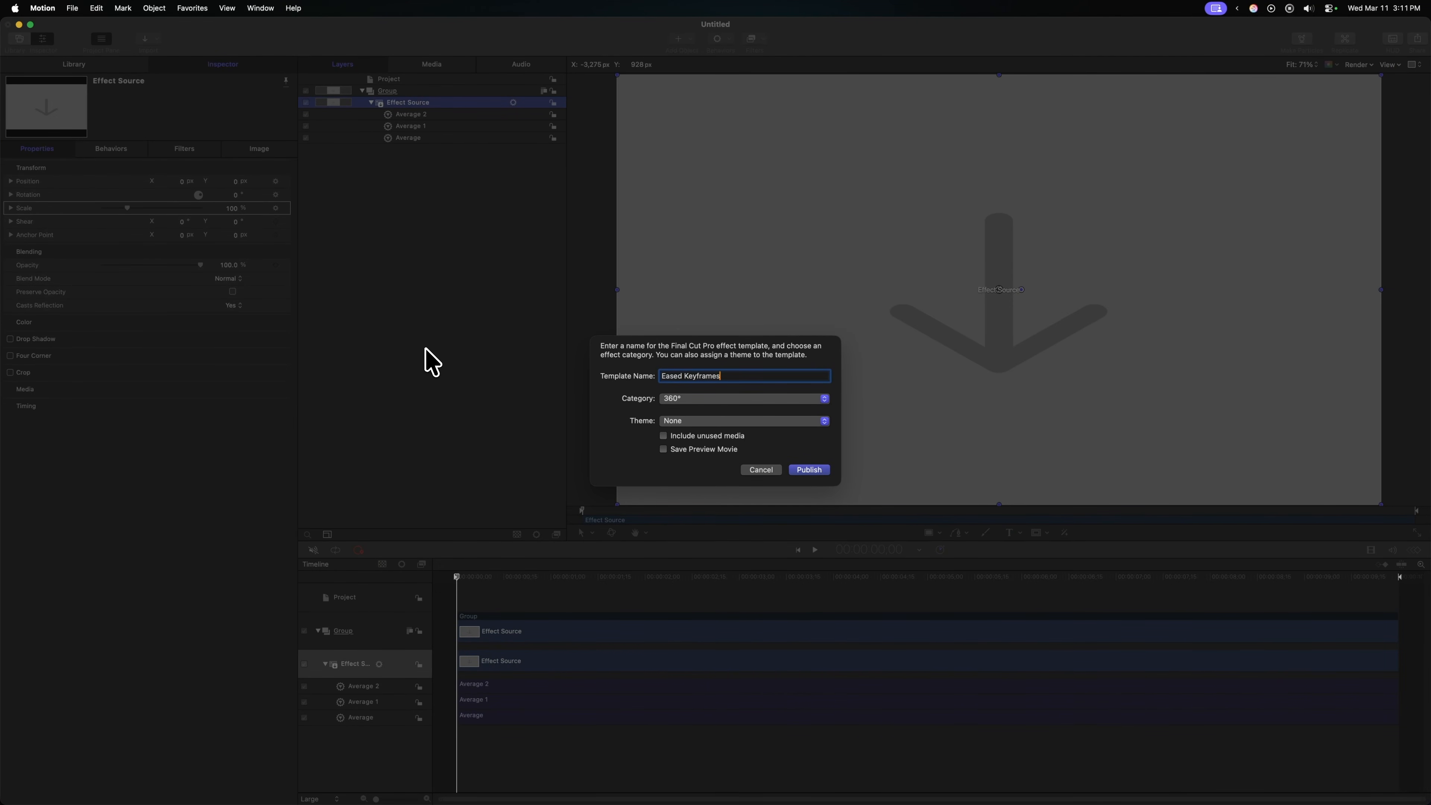
left_click(720, 398)
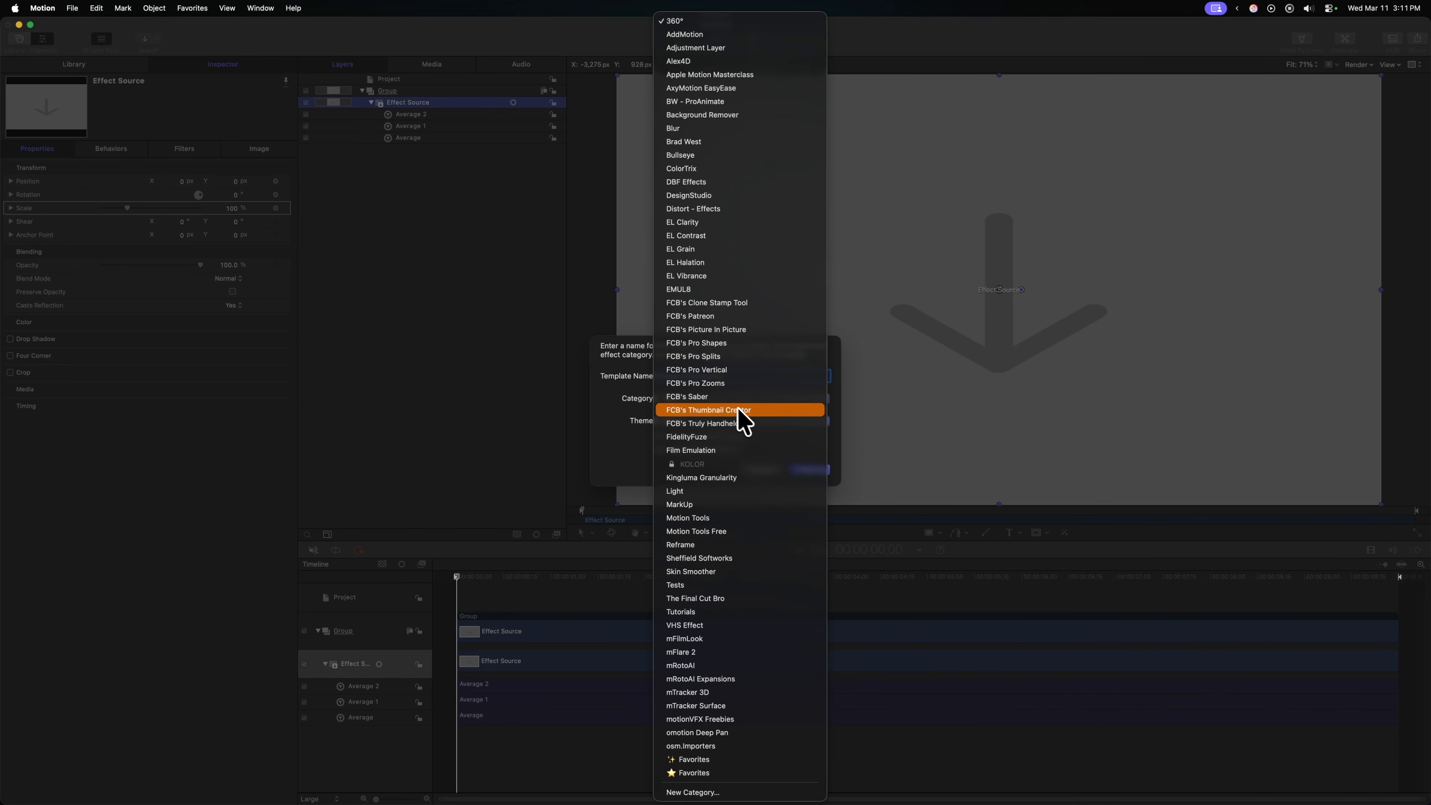
left_click(778, 317)
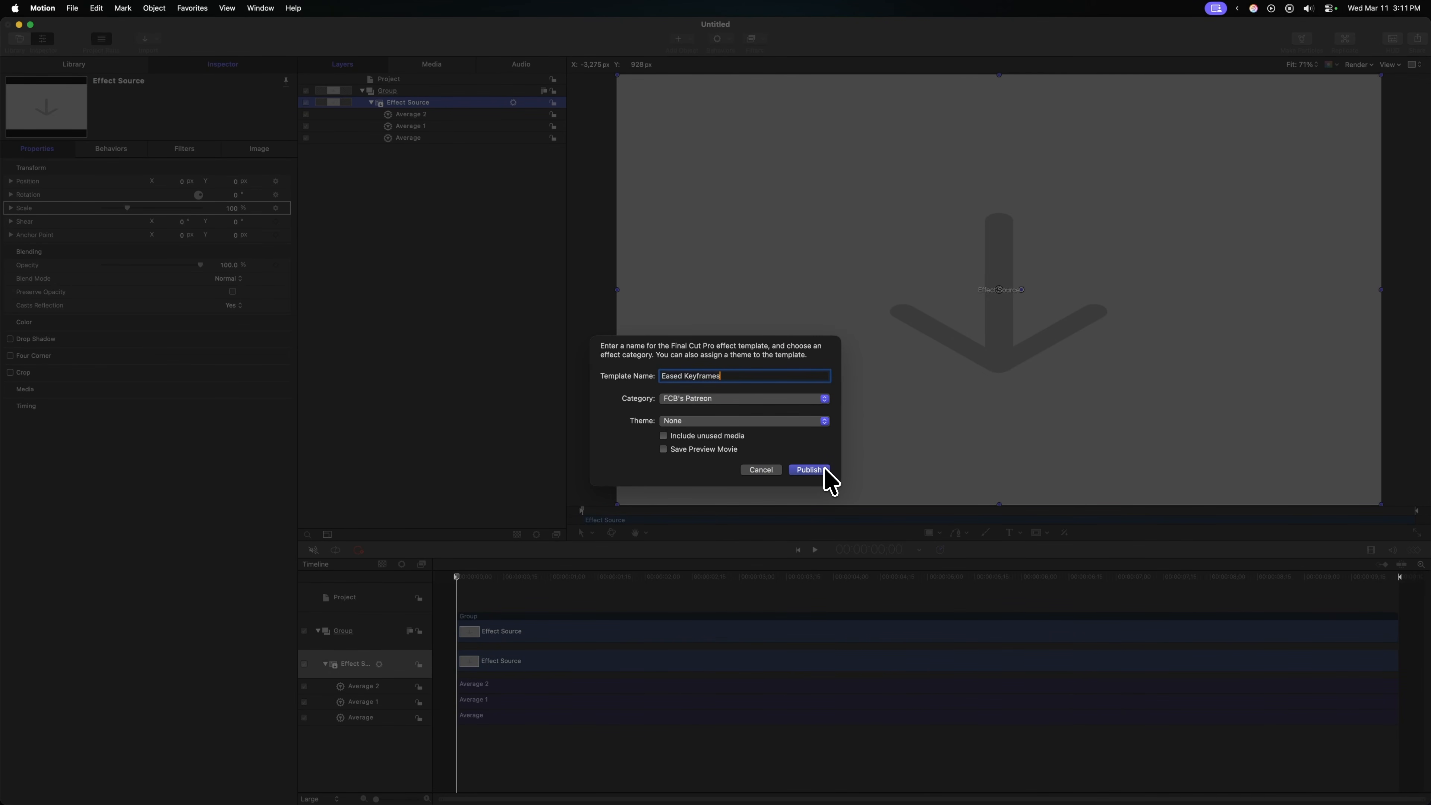
left_click(809, 471)
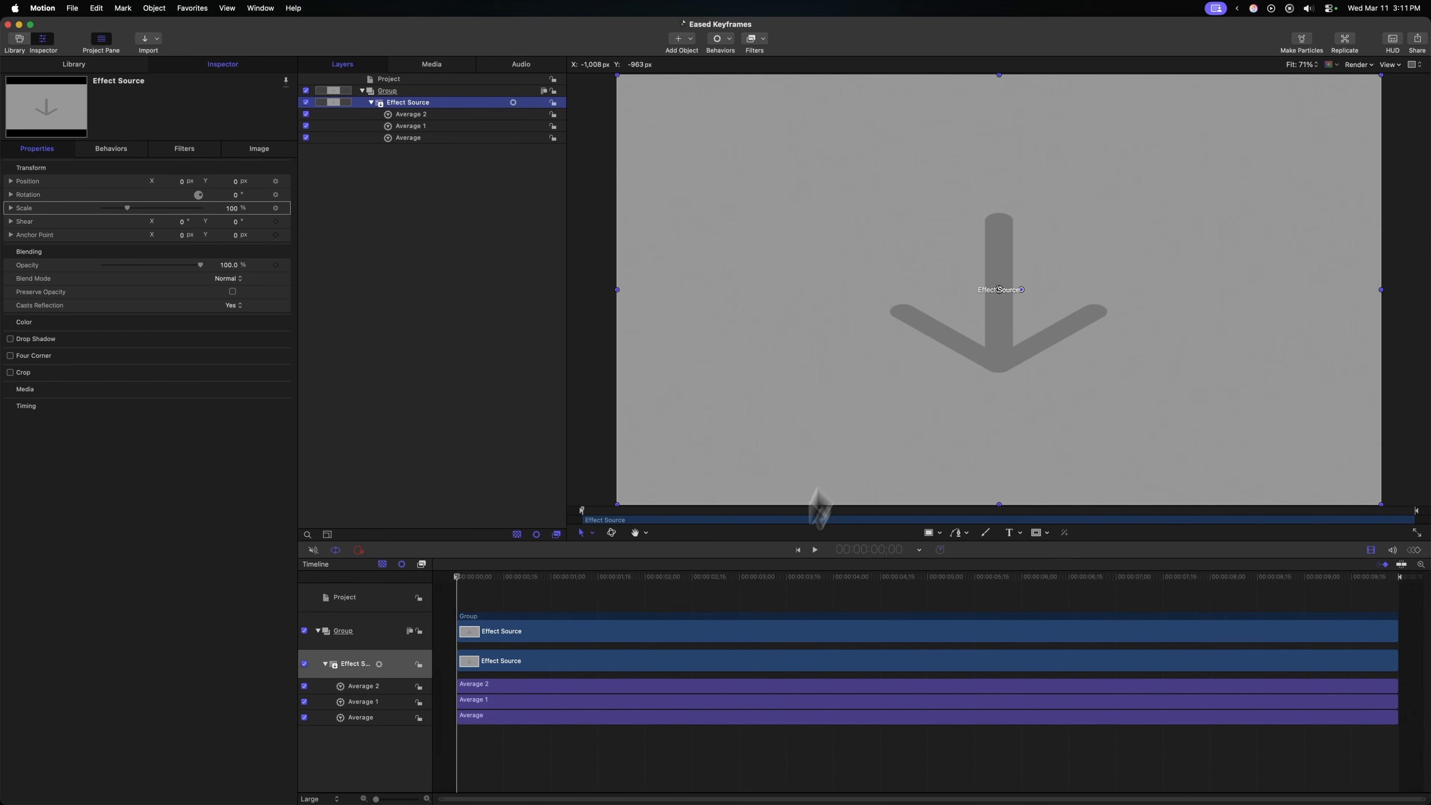
- Switch to Final Cut Pro and apply the Eased Keyframes effect to the Subscribe! clip above the background
left_click(650, 800)
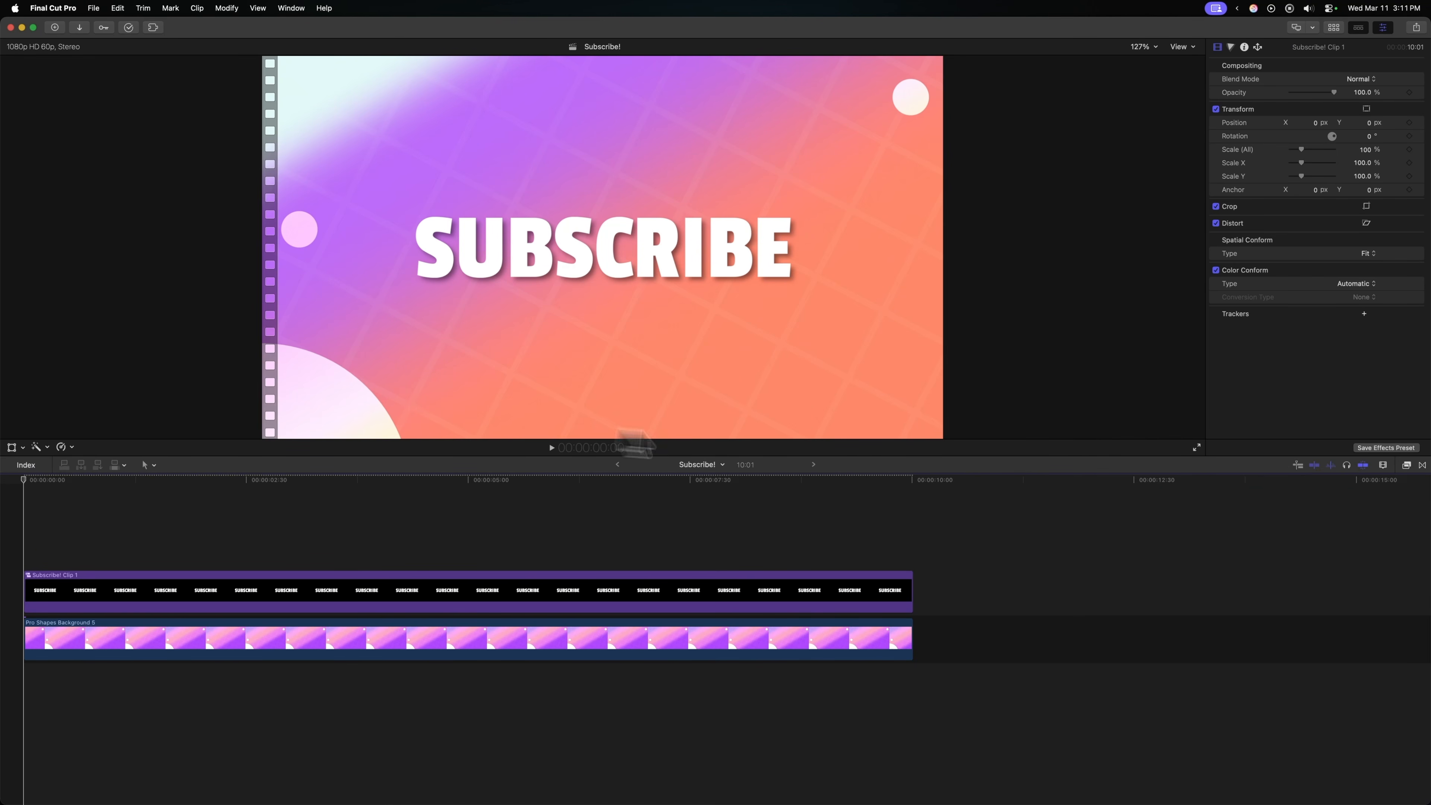
left_click(1405, 464)
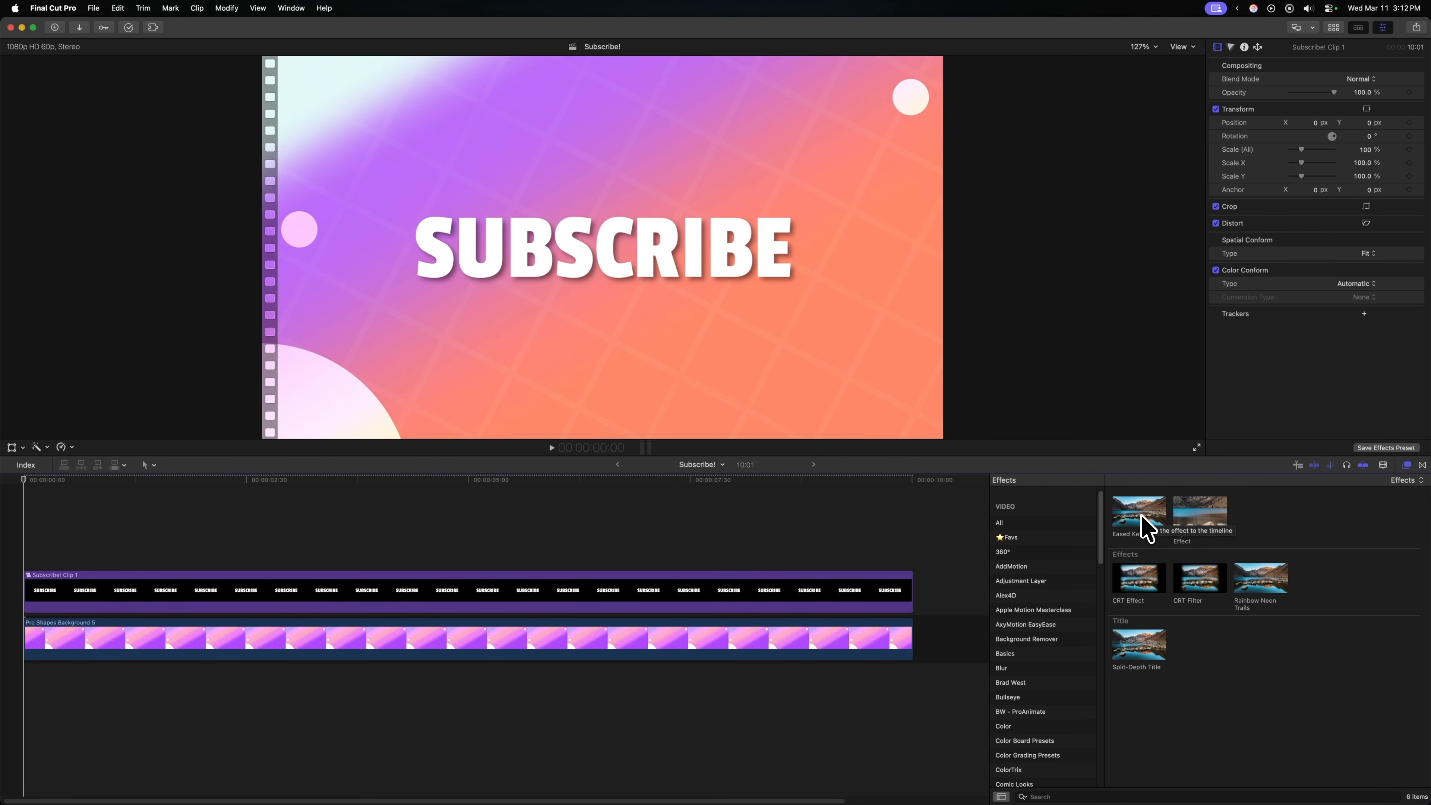
left_click_drag(1140, 515, 188, 608)
- Keyframe the effect's Position, Rotation and Scale at 1:46, and further along set Y to about 24.5 px, 378° and 47%
left_click(180, 479)
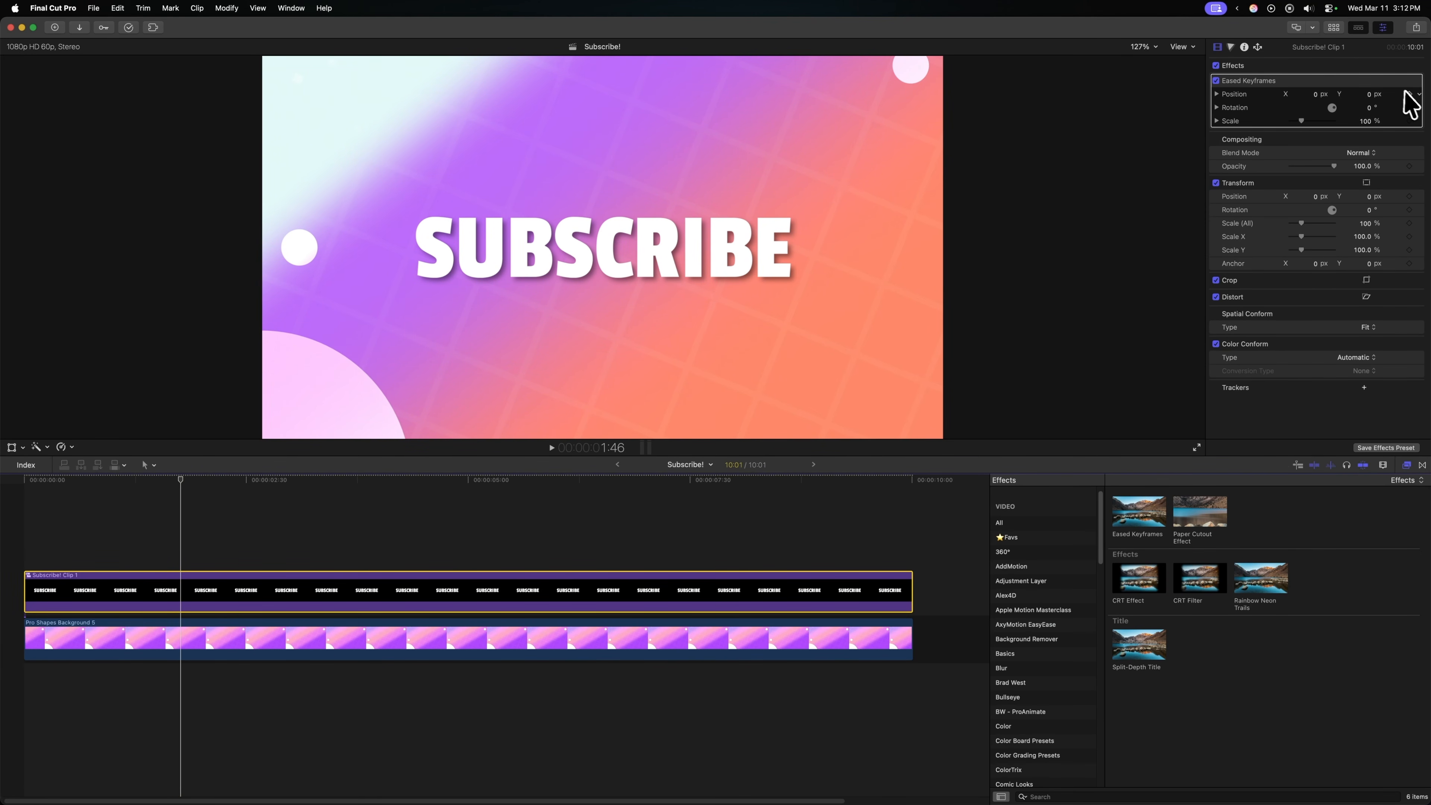
left_click(1410, 109)
left_click(1409, 121)
left_click_drag(272, 481, 313, 480)
left_click_drag(1301, 119, 1368, 93)
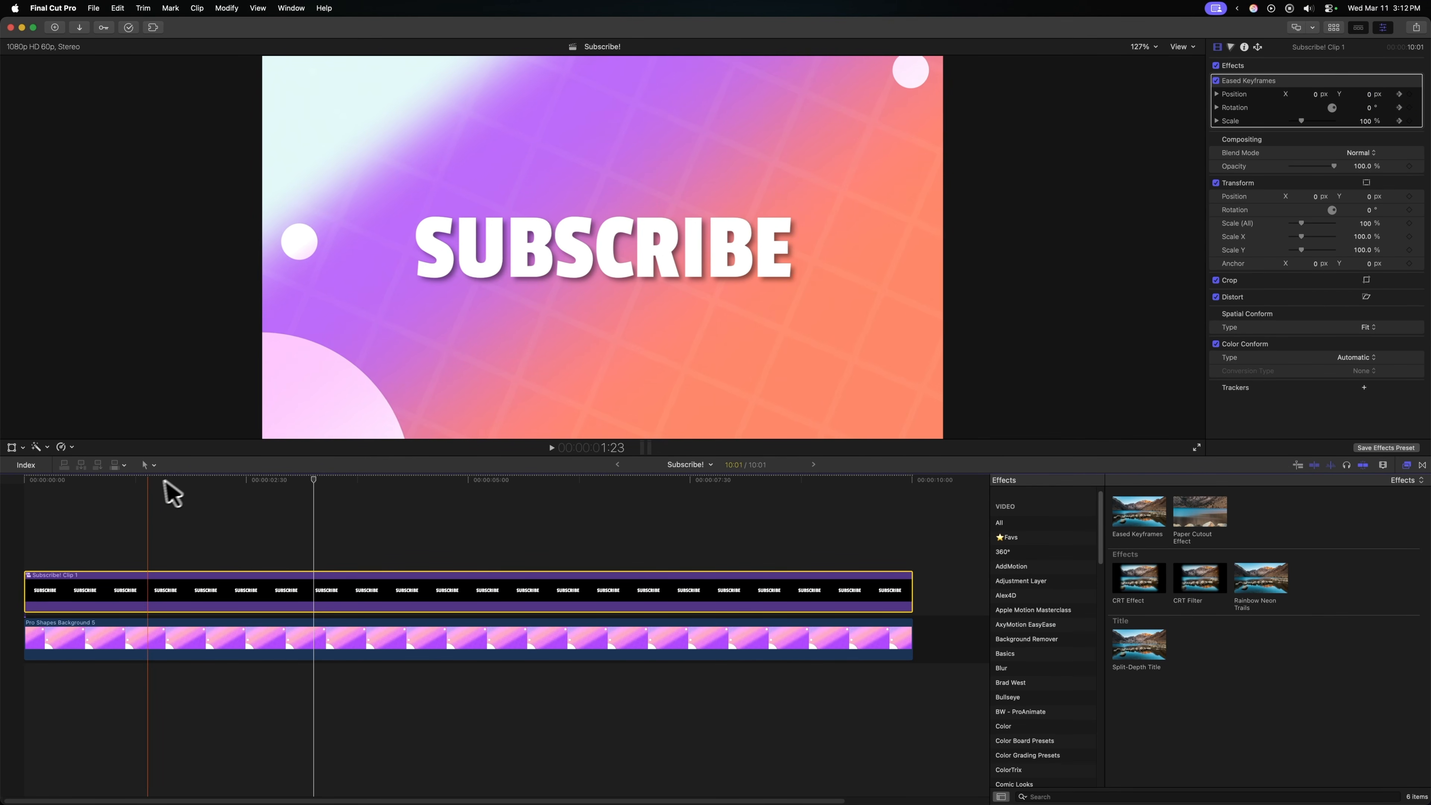
- Play back the keyframed Subscribe! animation to check the easing
key("space")
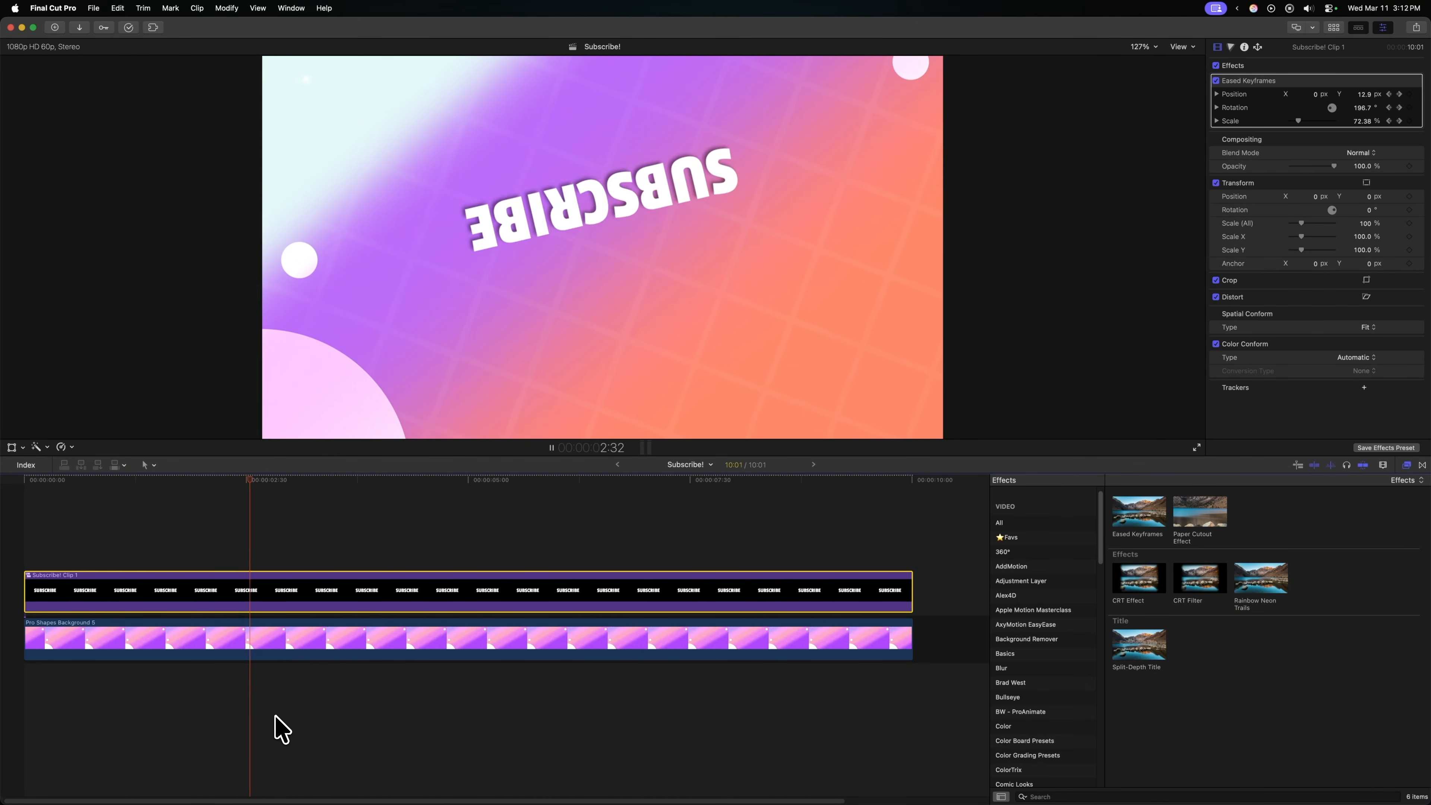
left_click(116, 587)
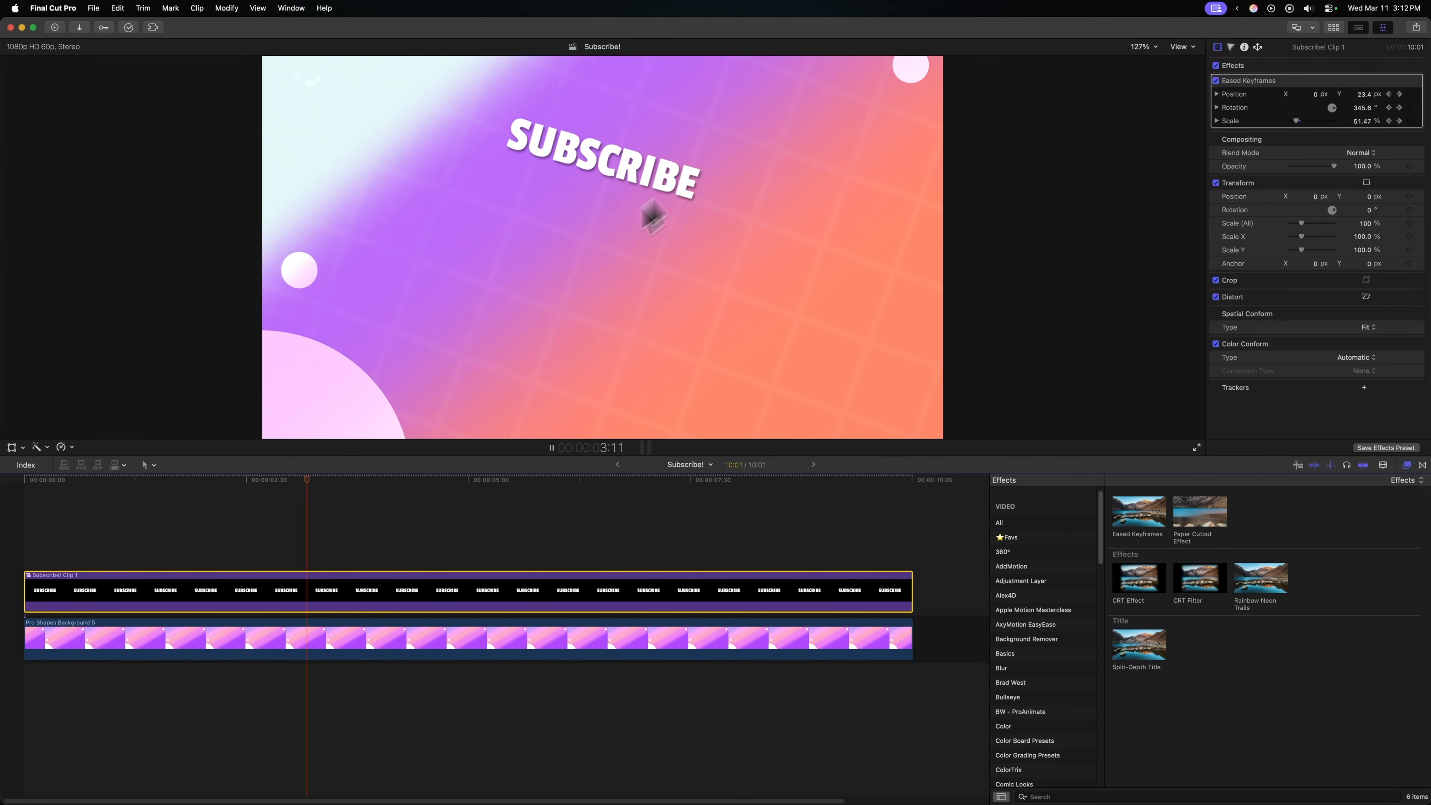
key("space")
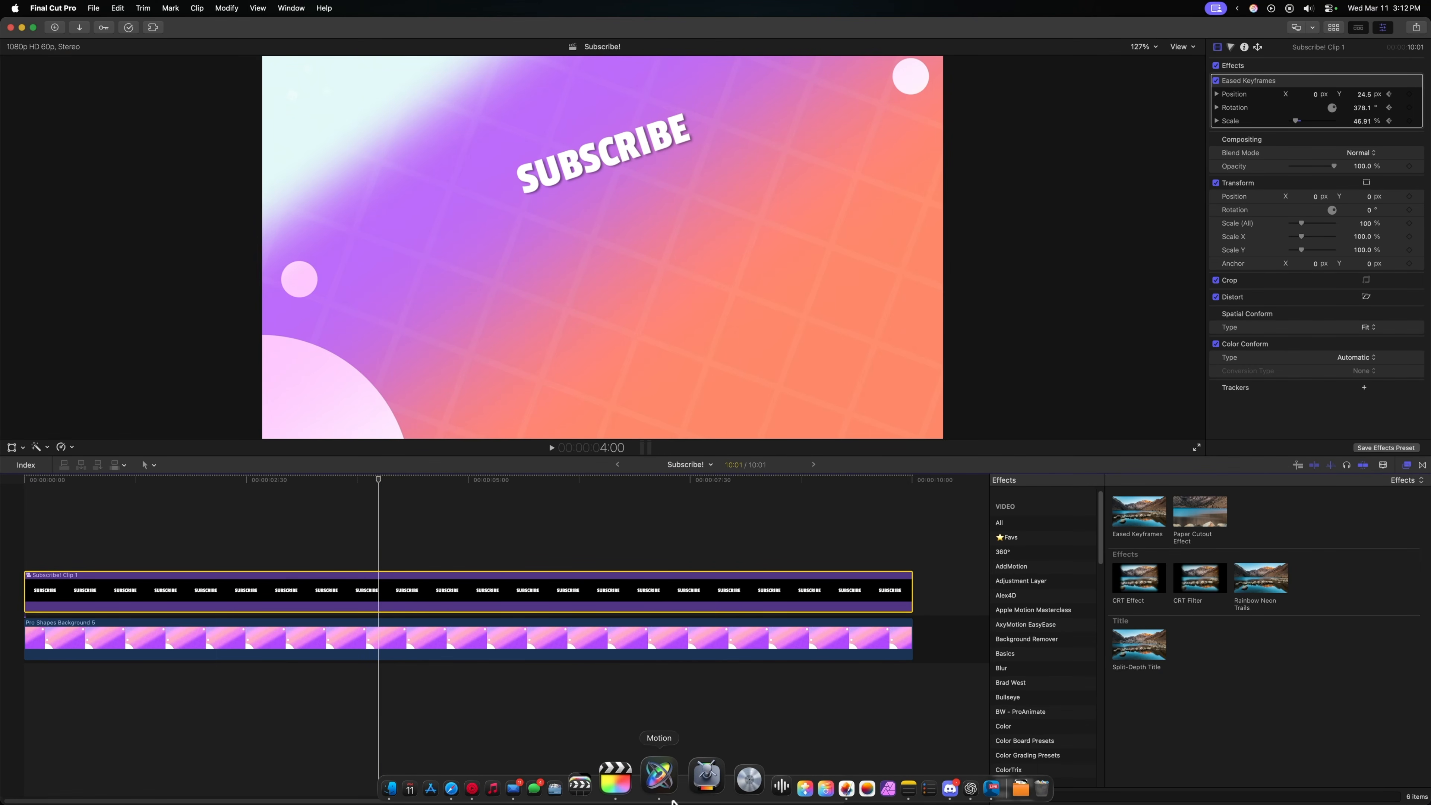
- Switch to Motion and add the Window Size of the Scale's Average behavior to a new rig slider
left_click(676, 787)
left_click(436, 138)
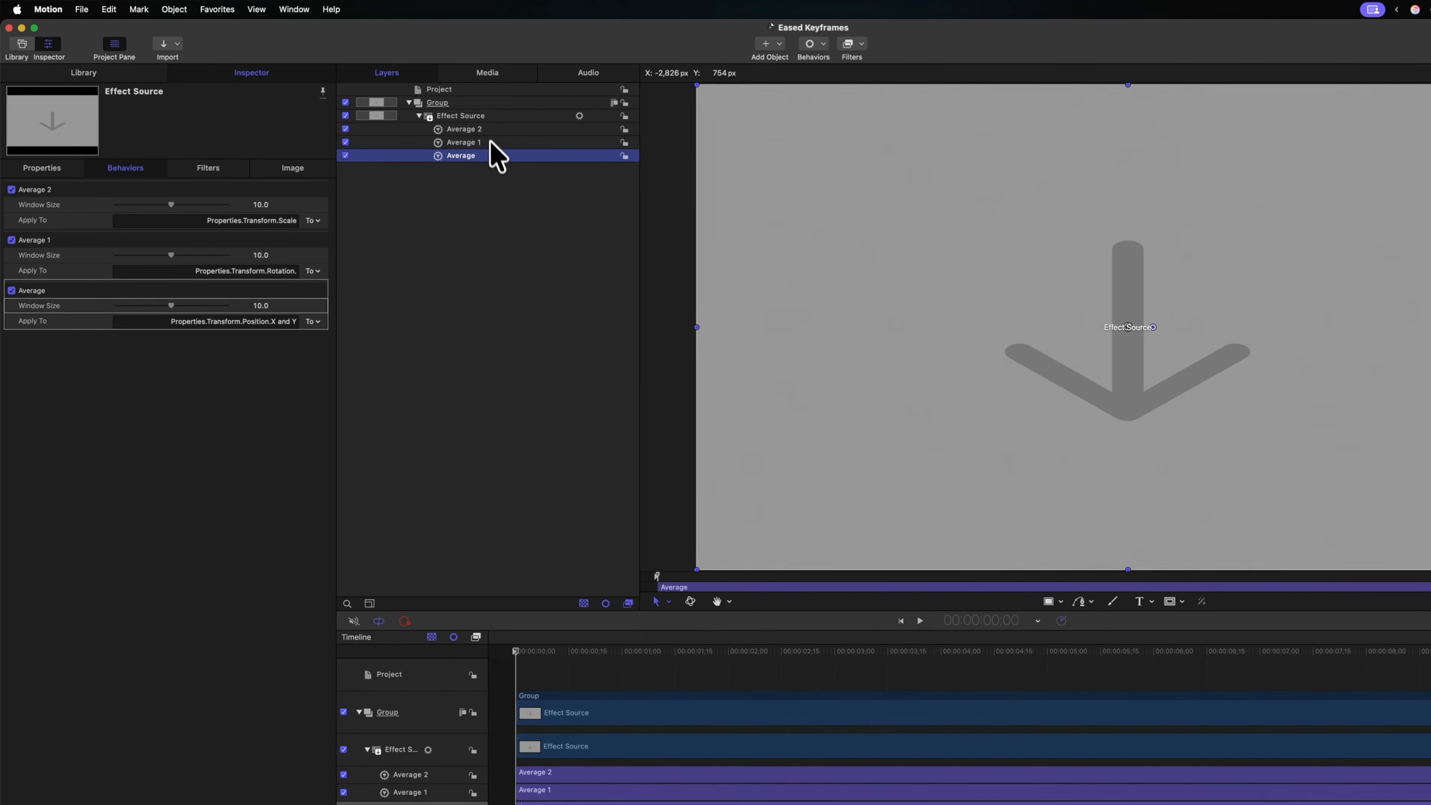
left_click(429, 114)
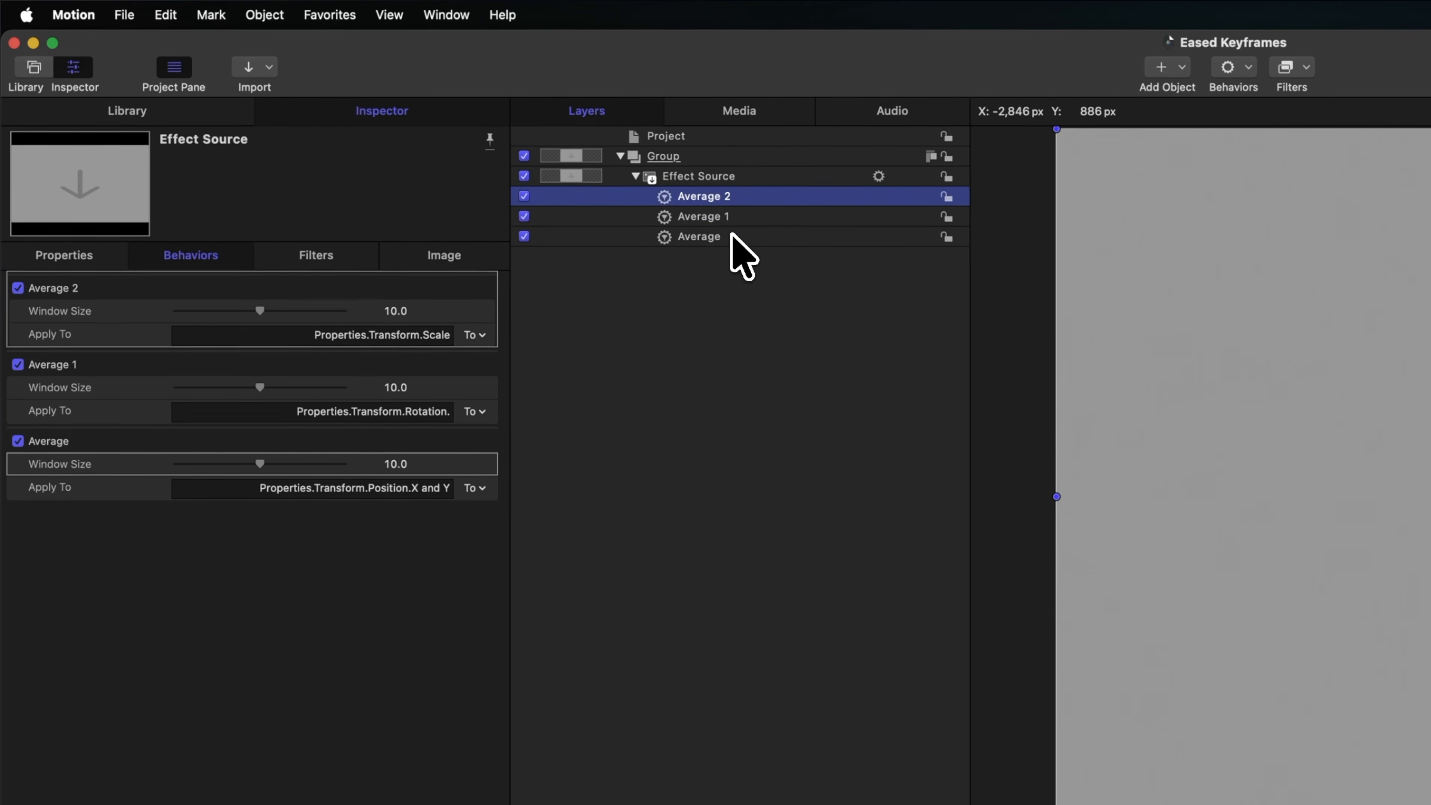
left_click(731, 235)
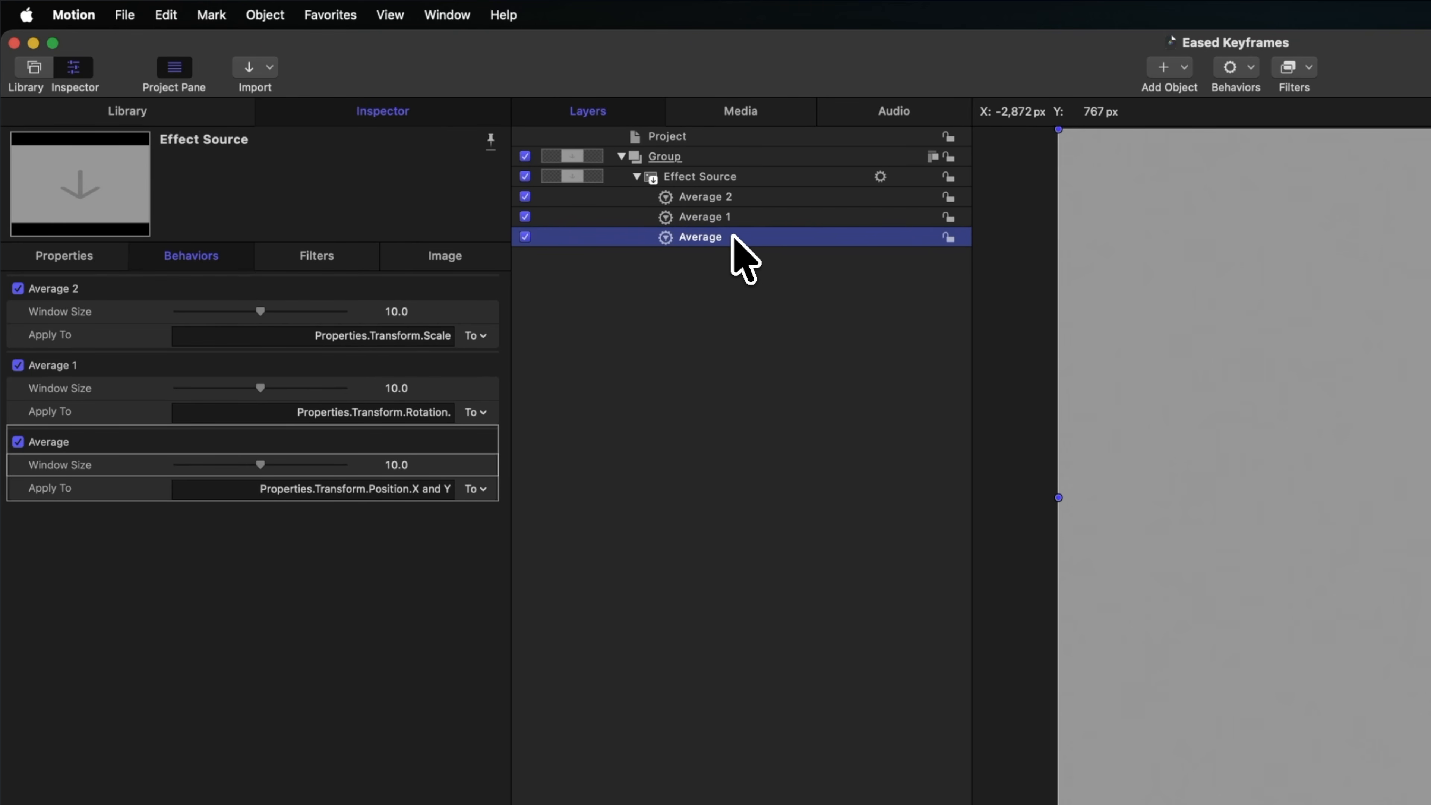
left_click(492, 315)
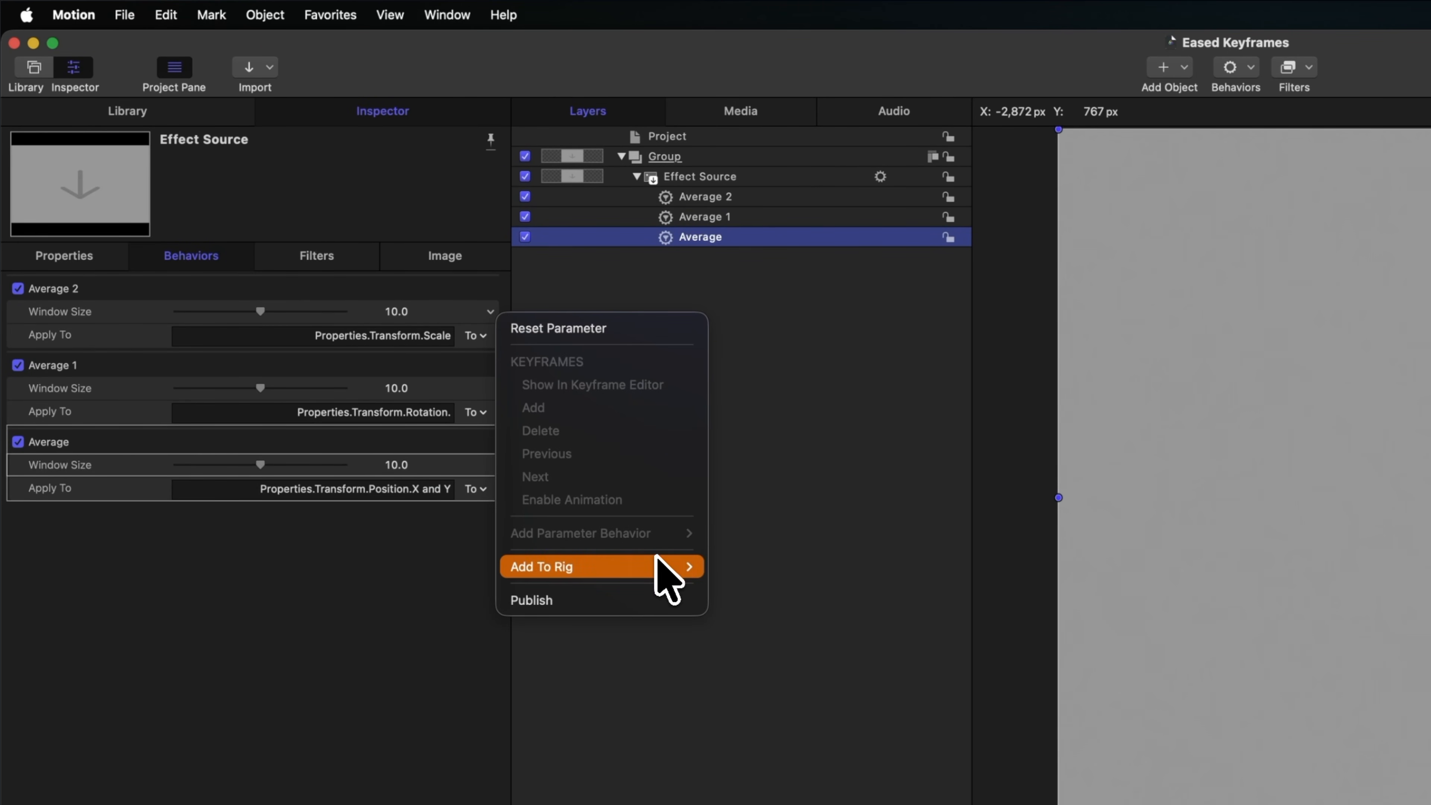
mouse_move(670, 568)
mouse_move(799, 572)
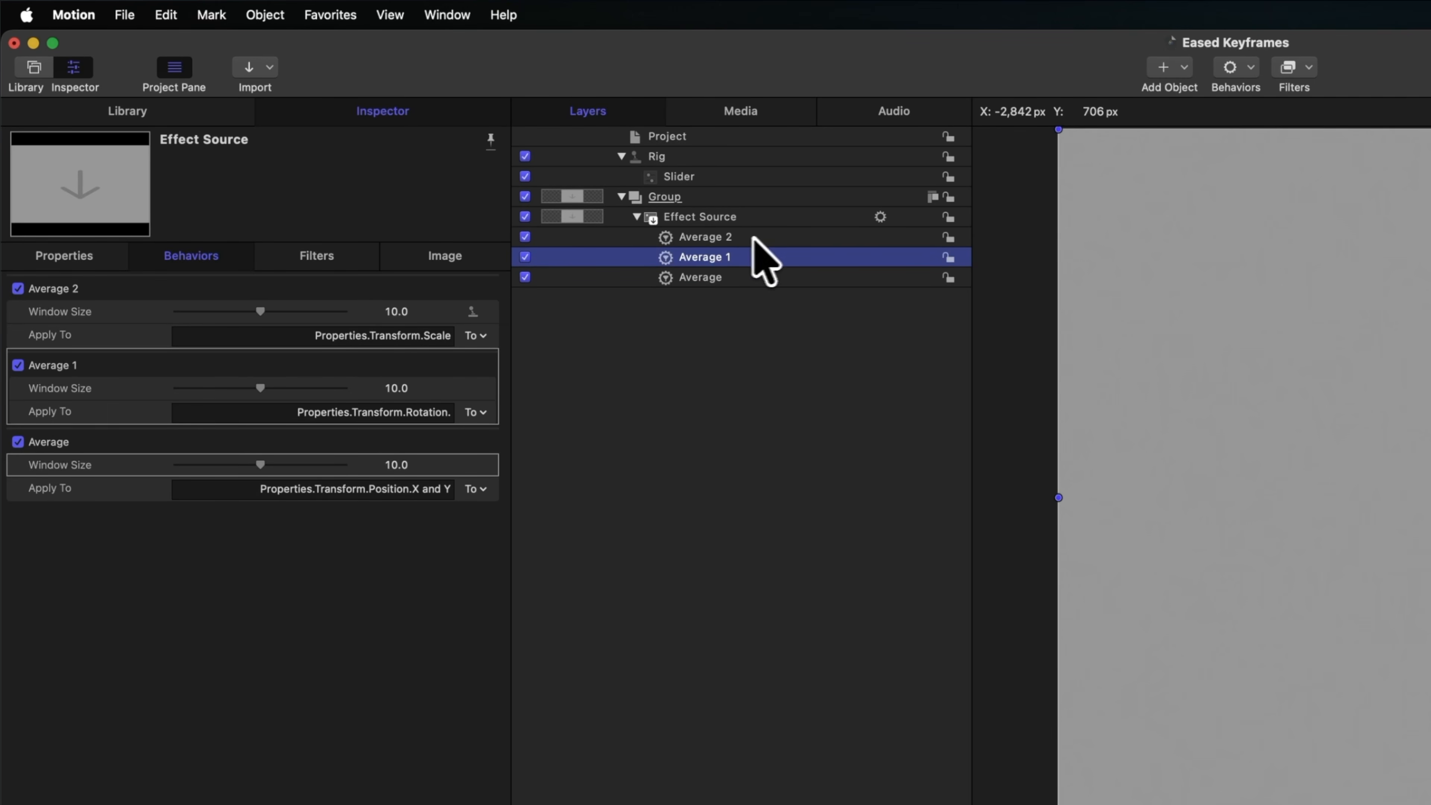
- Rename the Average 2 behavior to "Average SCALE"
double_click(733, 237)
double_click(738, 238)
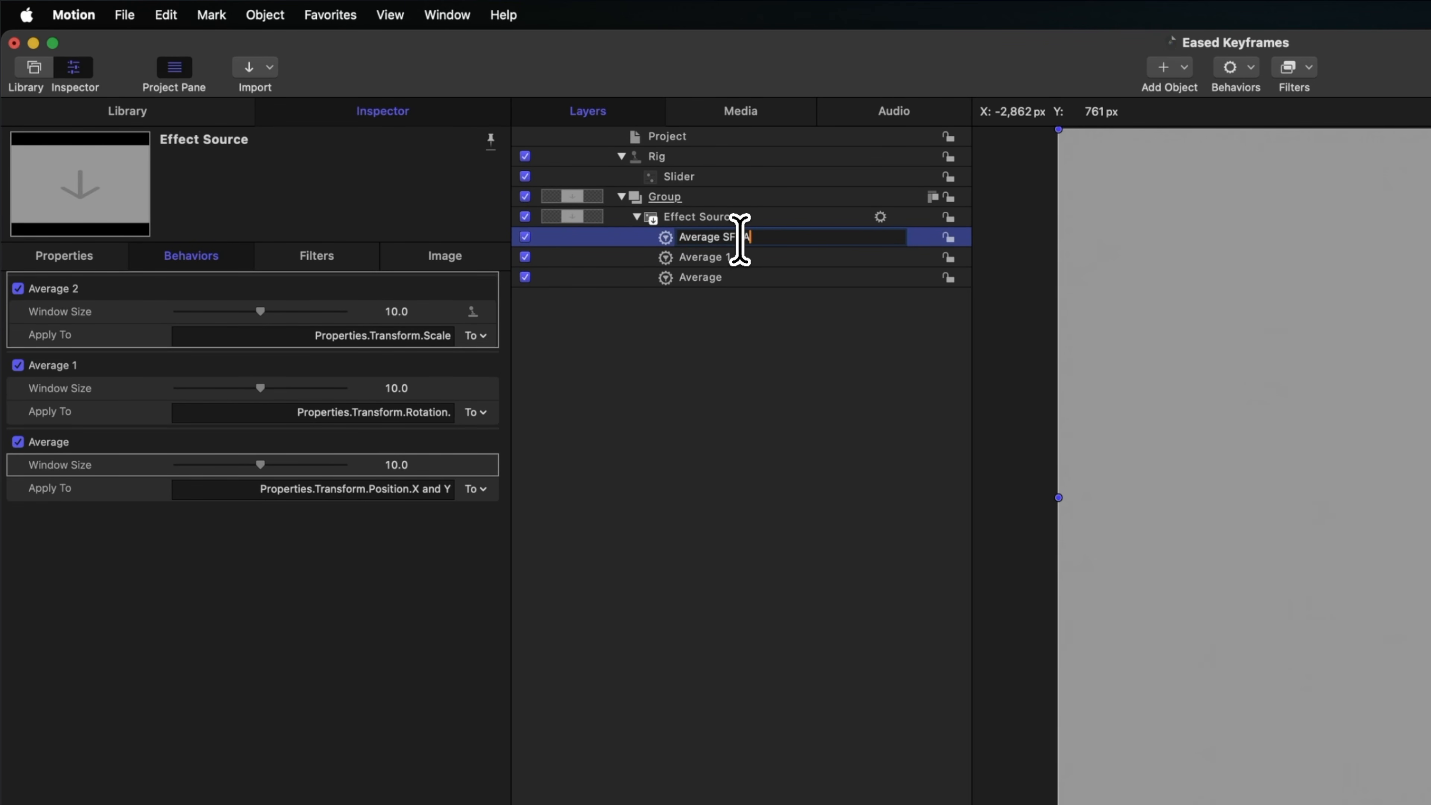
type("SCALE")
key("Return")
- Rename the Average 1 behavior to "Average ROTATION" and the Average behavior to "Average POSITION"
double_click(739, 260)
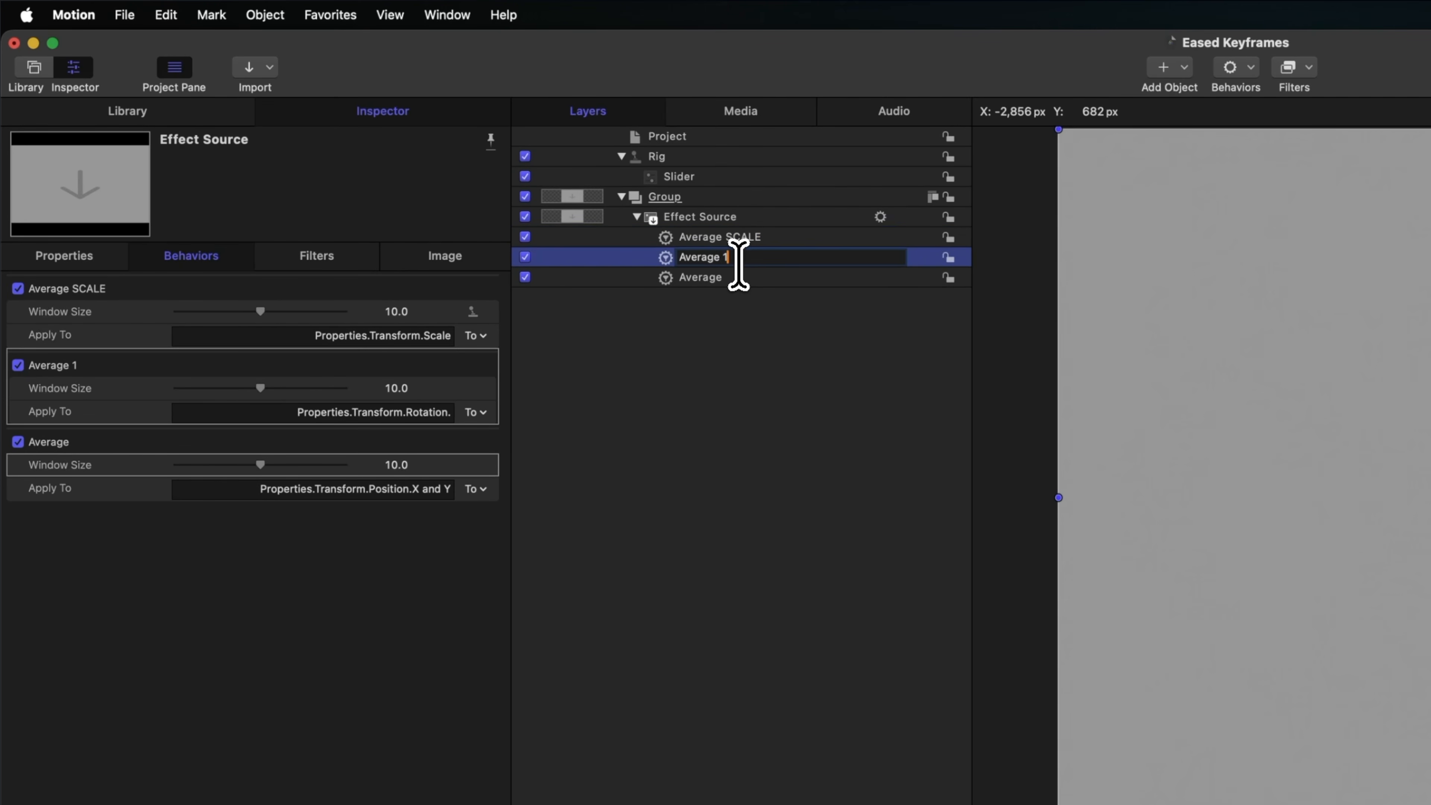
type("ROTATION")
key("Return")
left_click(758, 277)
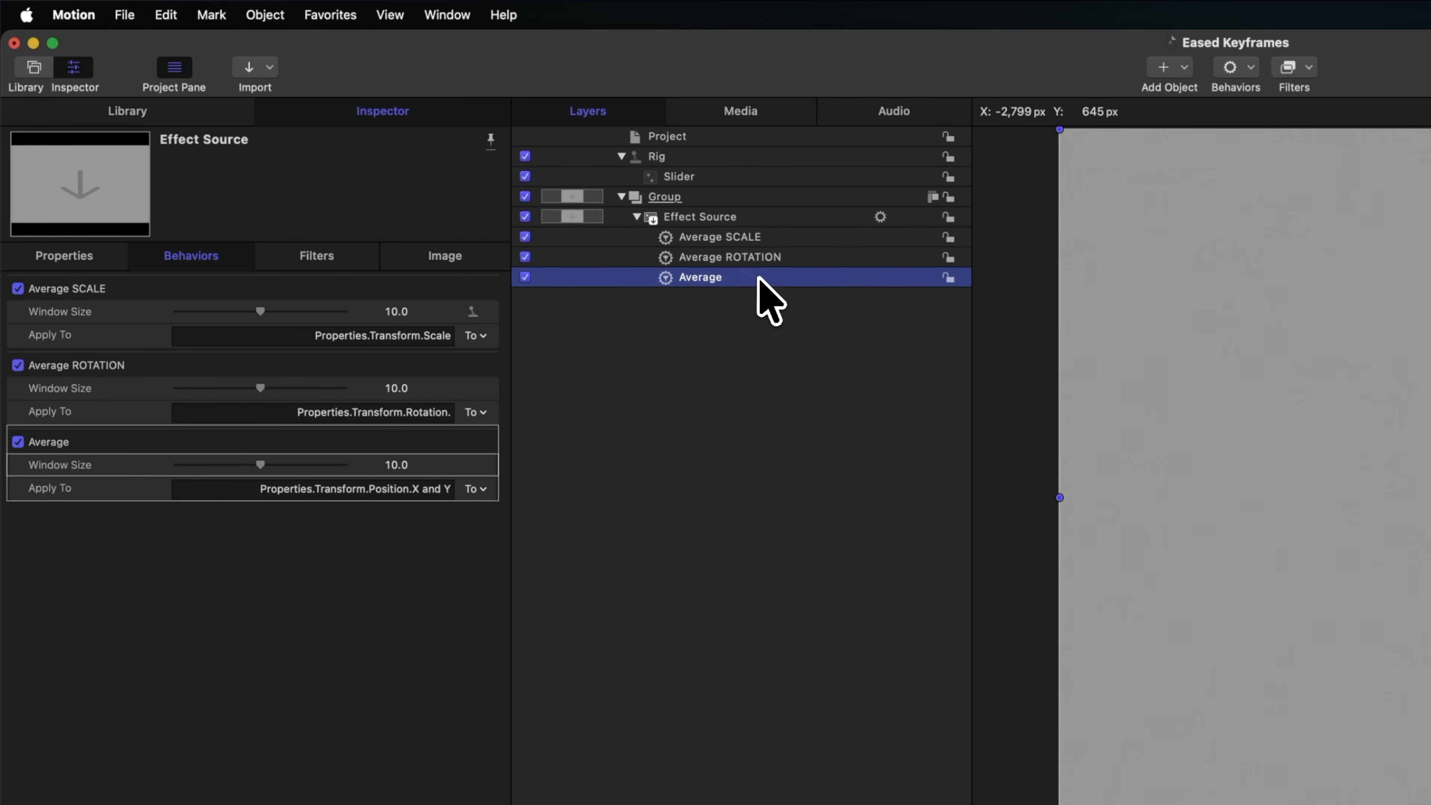
left_click(758, 278)
type("POSITION")
key("Return")
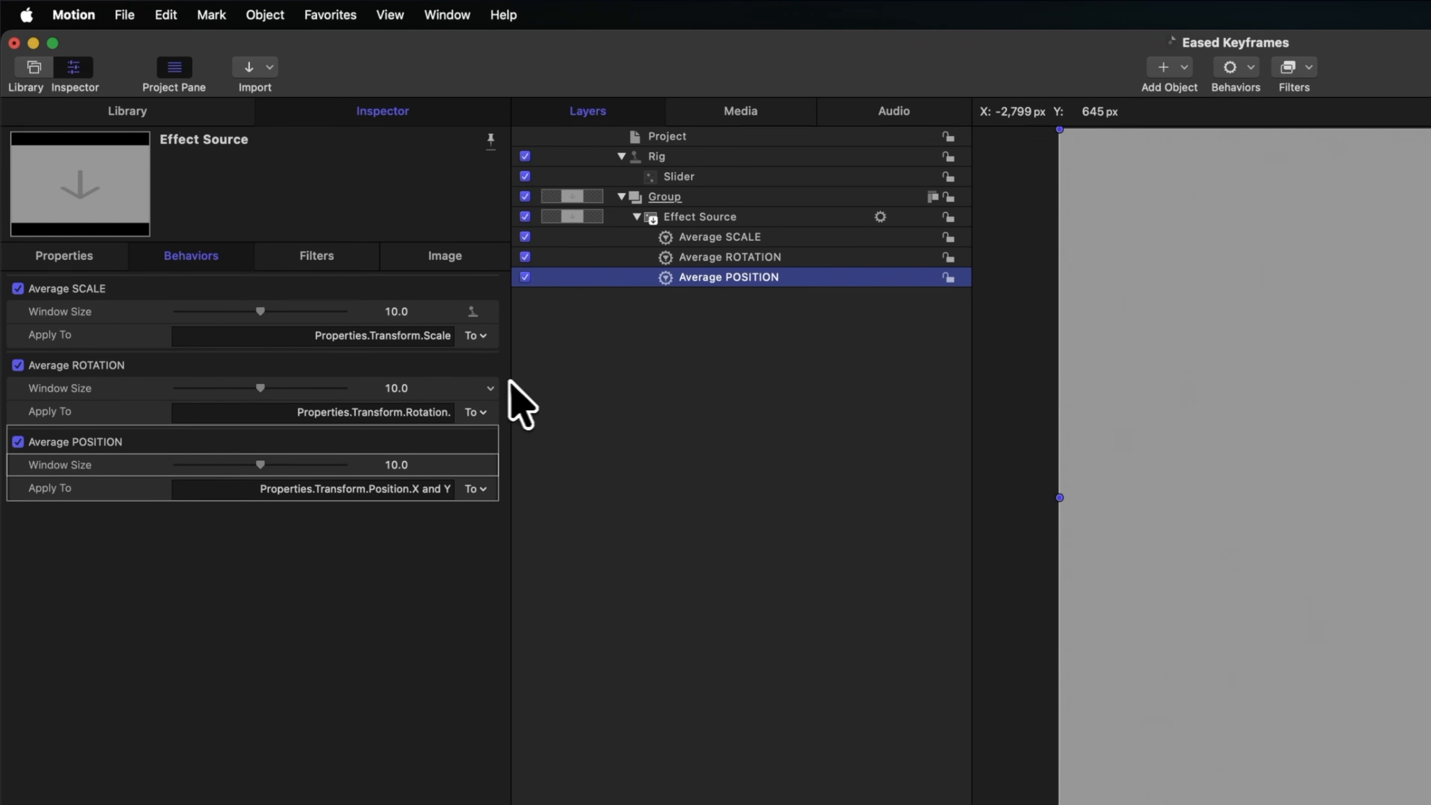
- Add the Window Size of both the Average ROTATION and Average POSITION behaviors to the existing rig's slider
left_click(492, 389)
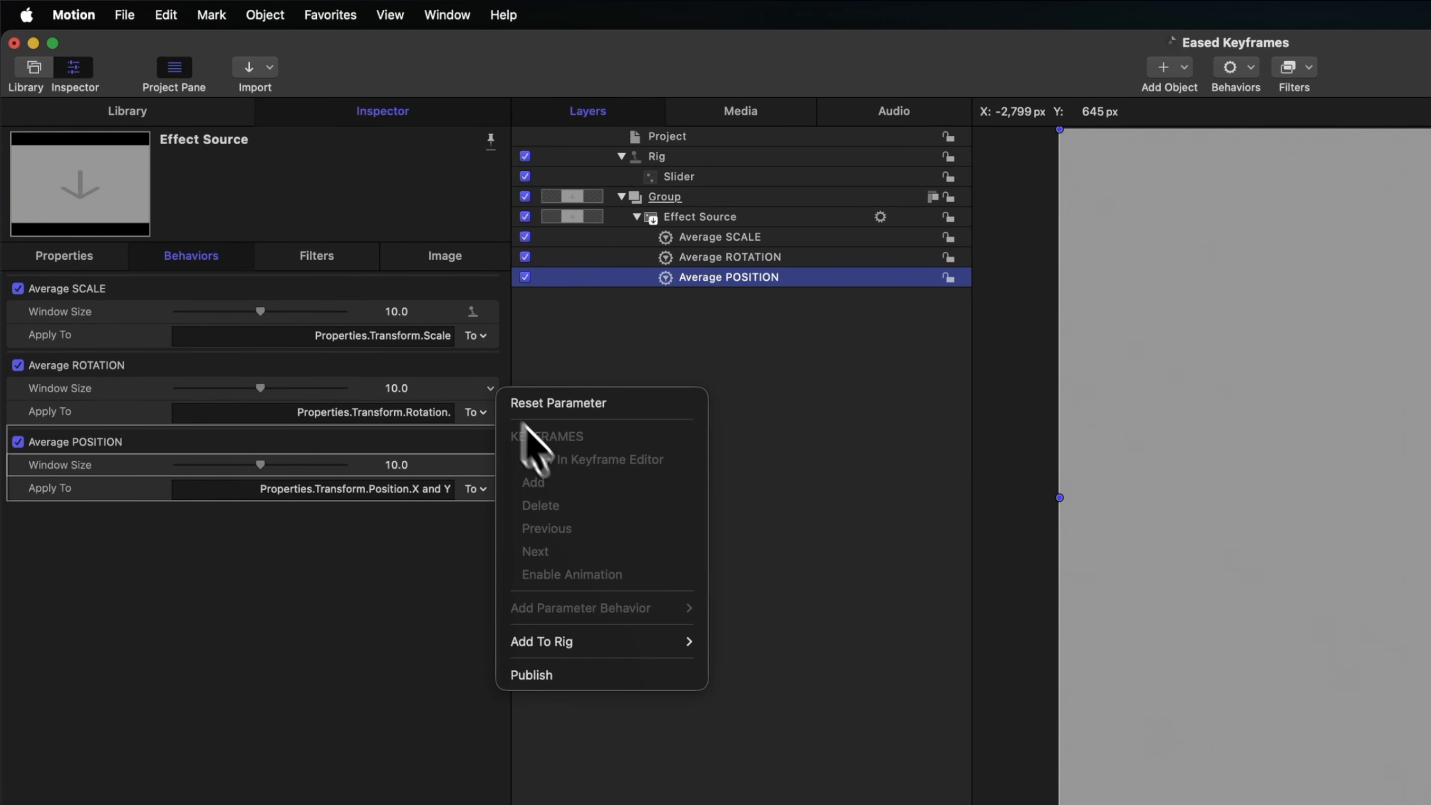
mouse_move(617, 654)
mouse_move(794, 668)
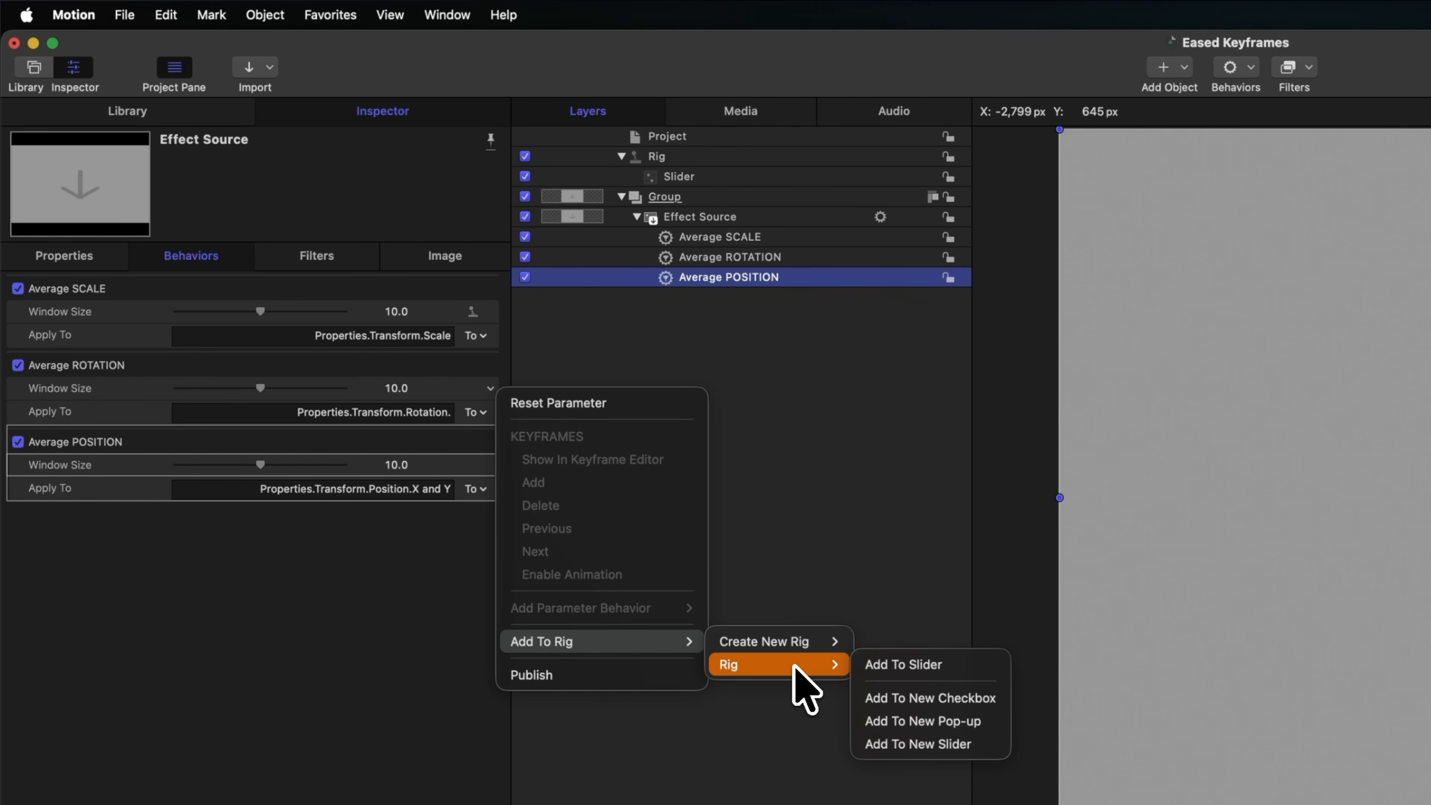
left_click(970, 664)
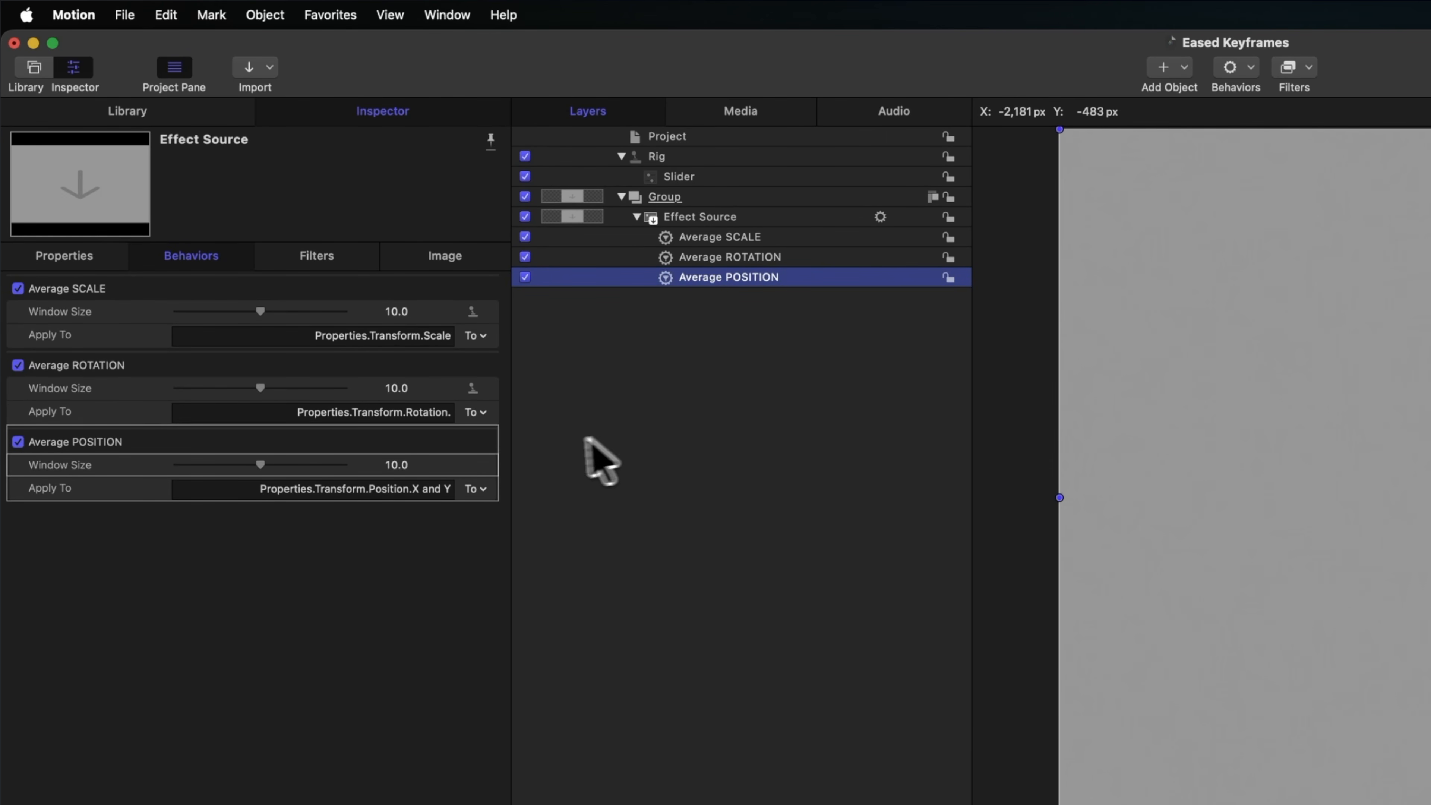
right_click(489, 465)
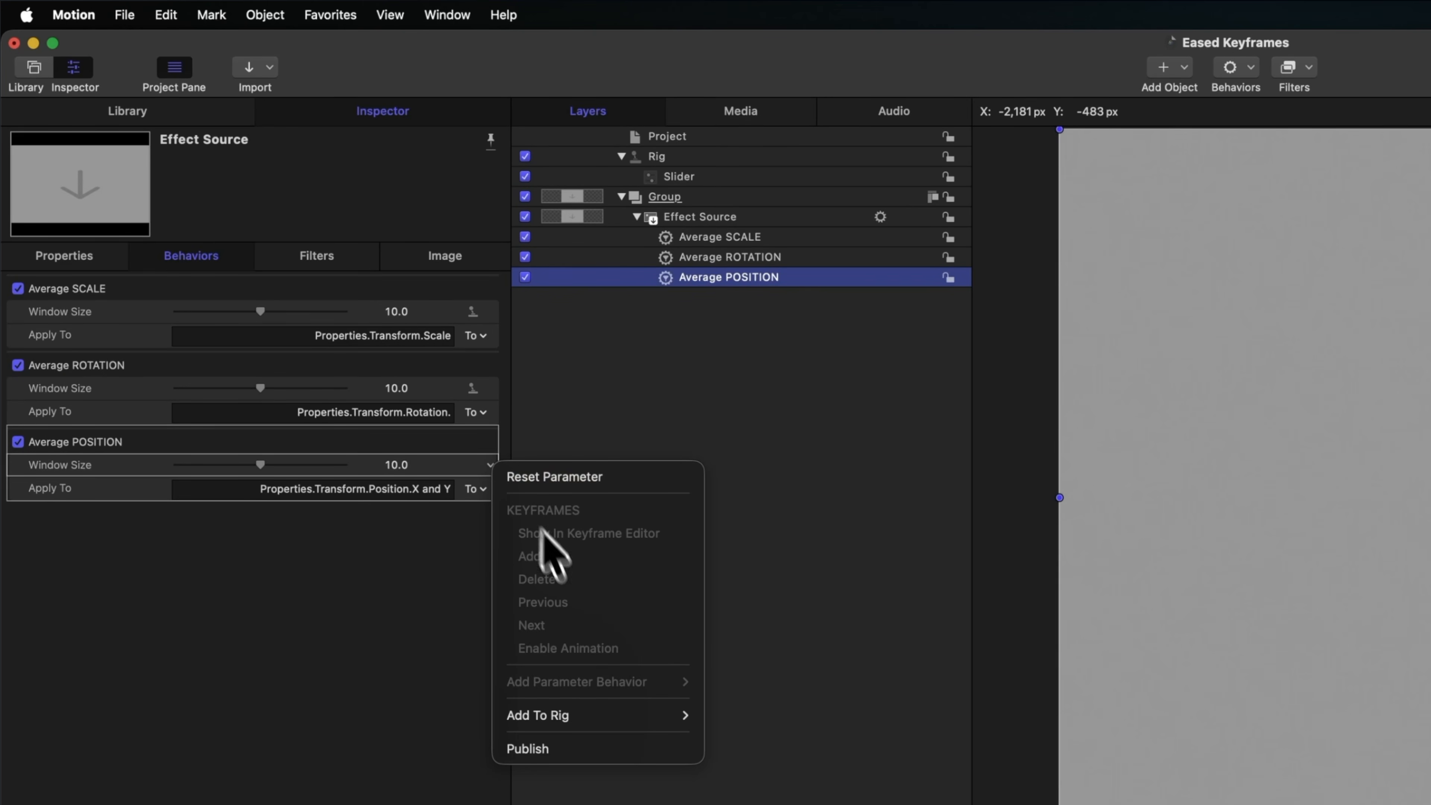
mouse_move(614, 712)
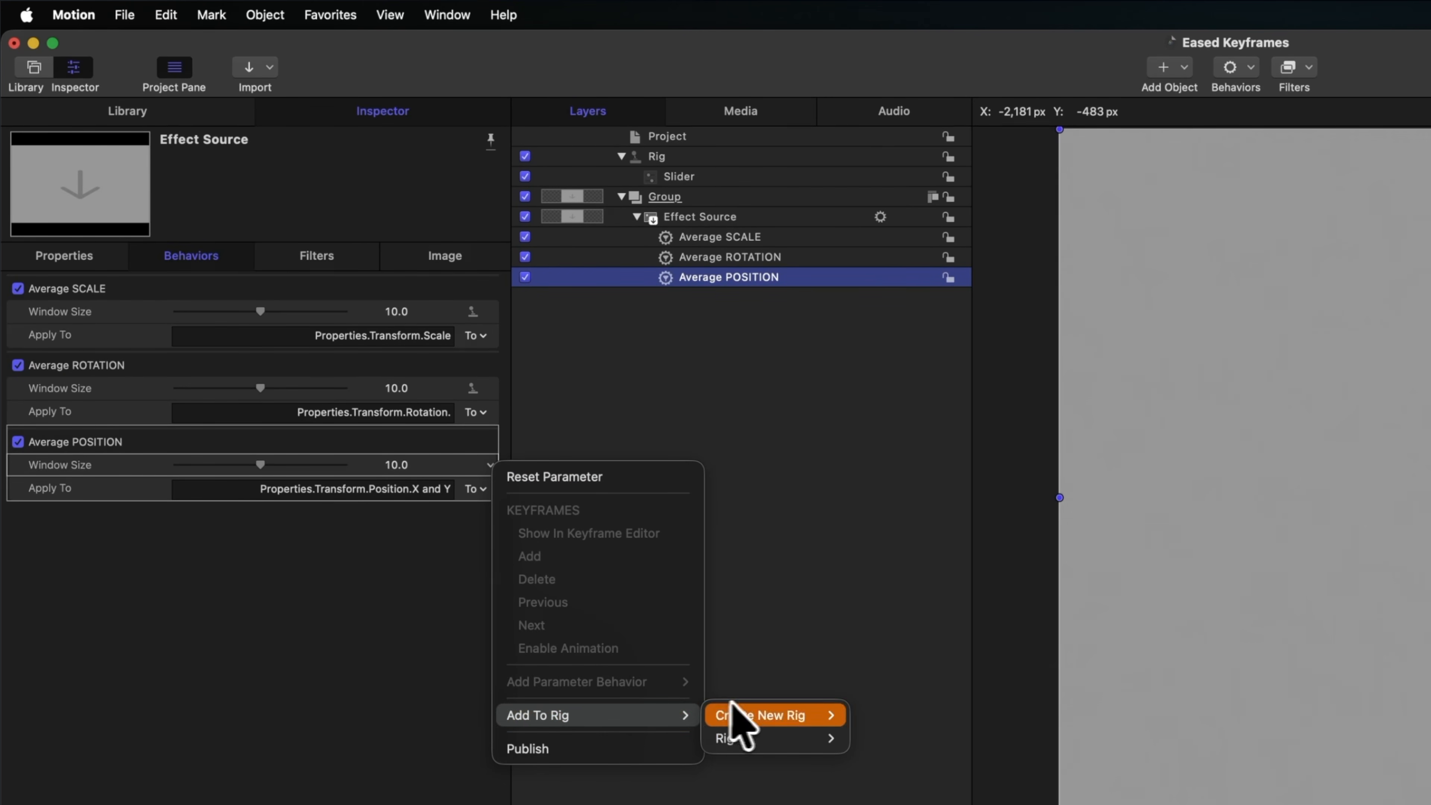
mouse_move(828, 738)
left_click(936, 735)
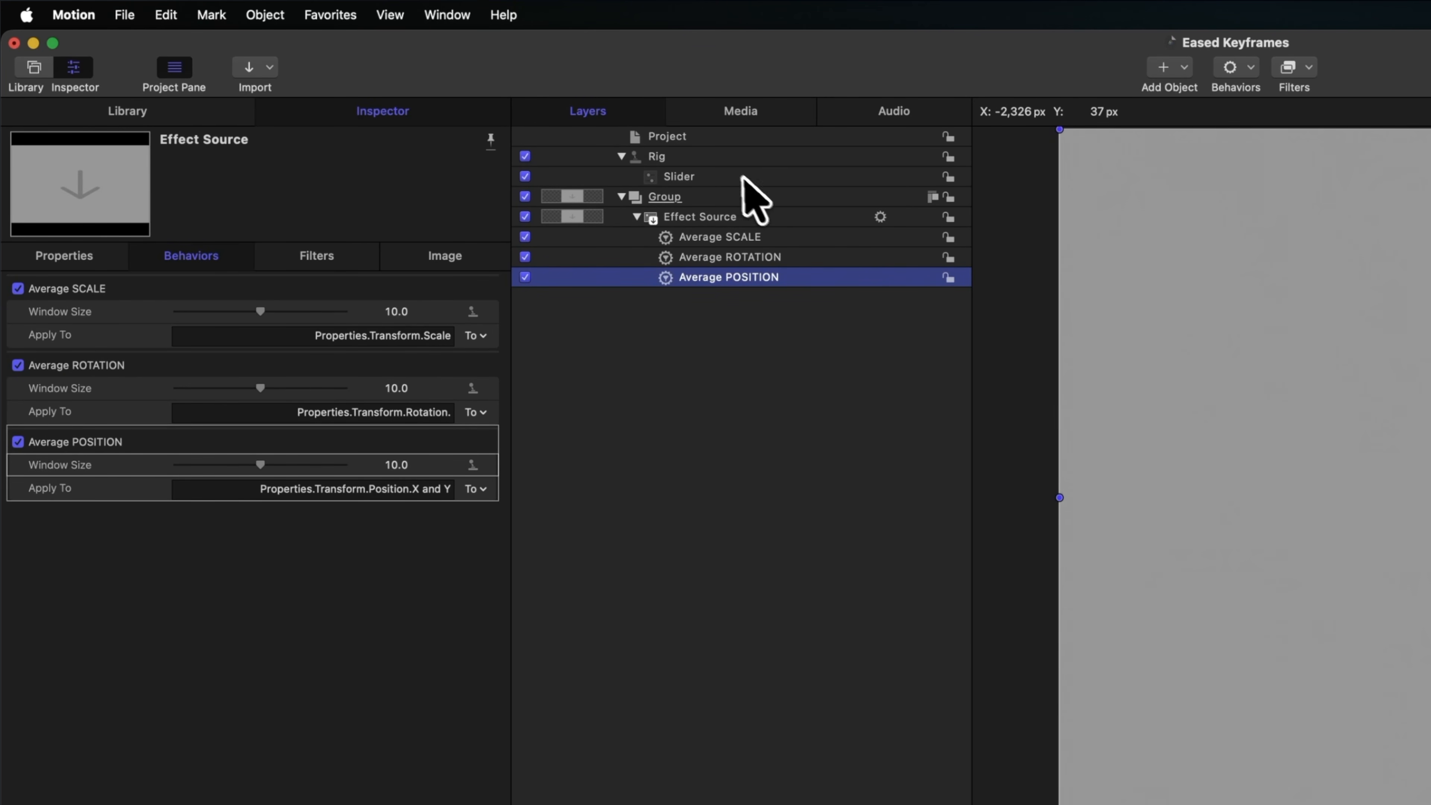
- Rename the rig's slider widget to "AVERAGE SLIDER"
double_click(732, 179)
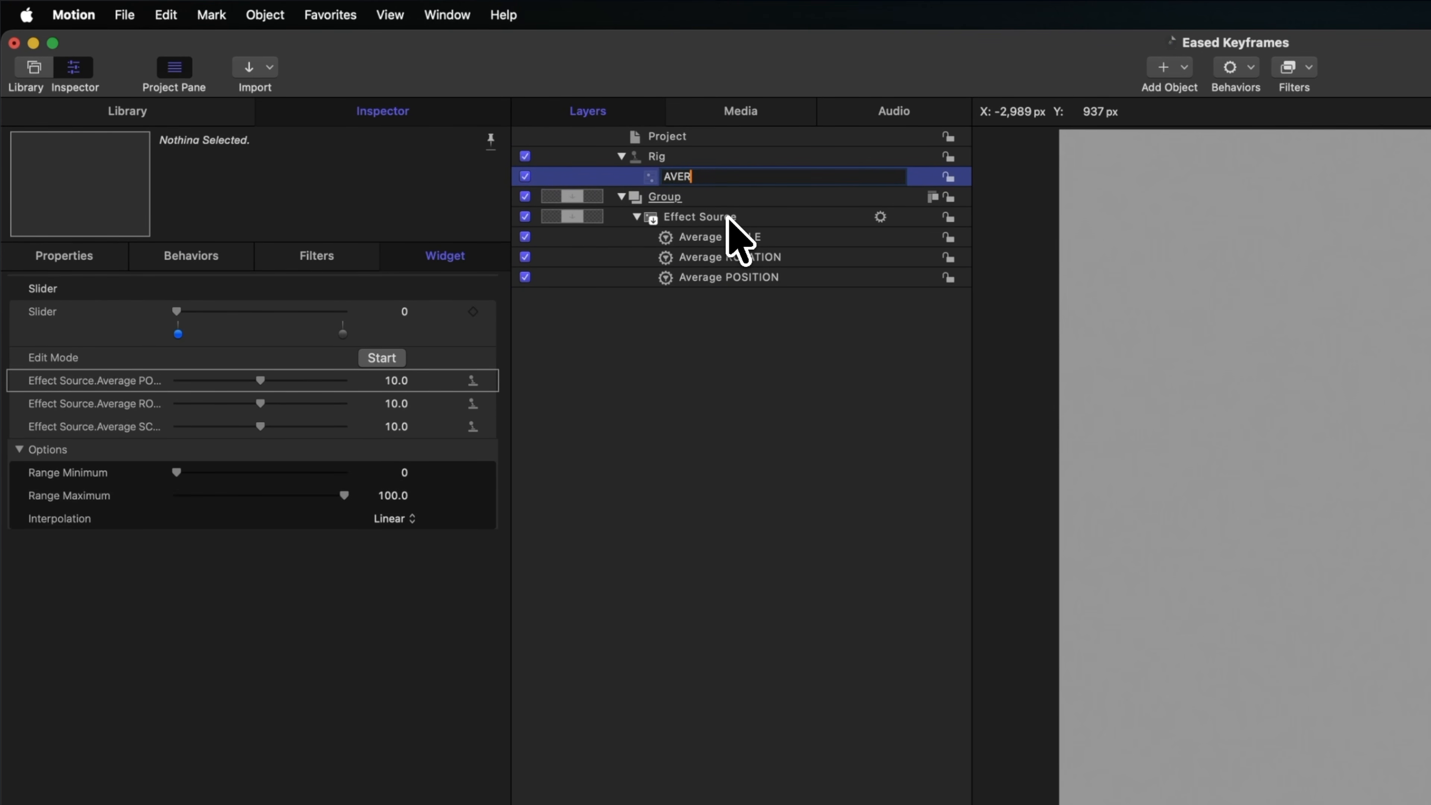
type("AVERAGE SLIDER")
key("Return")
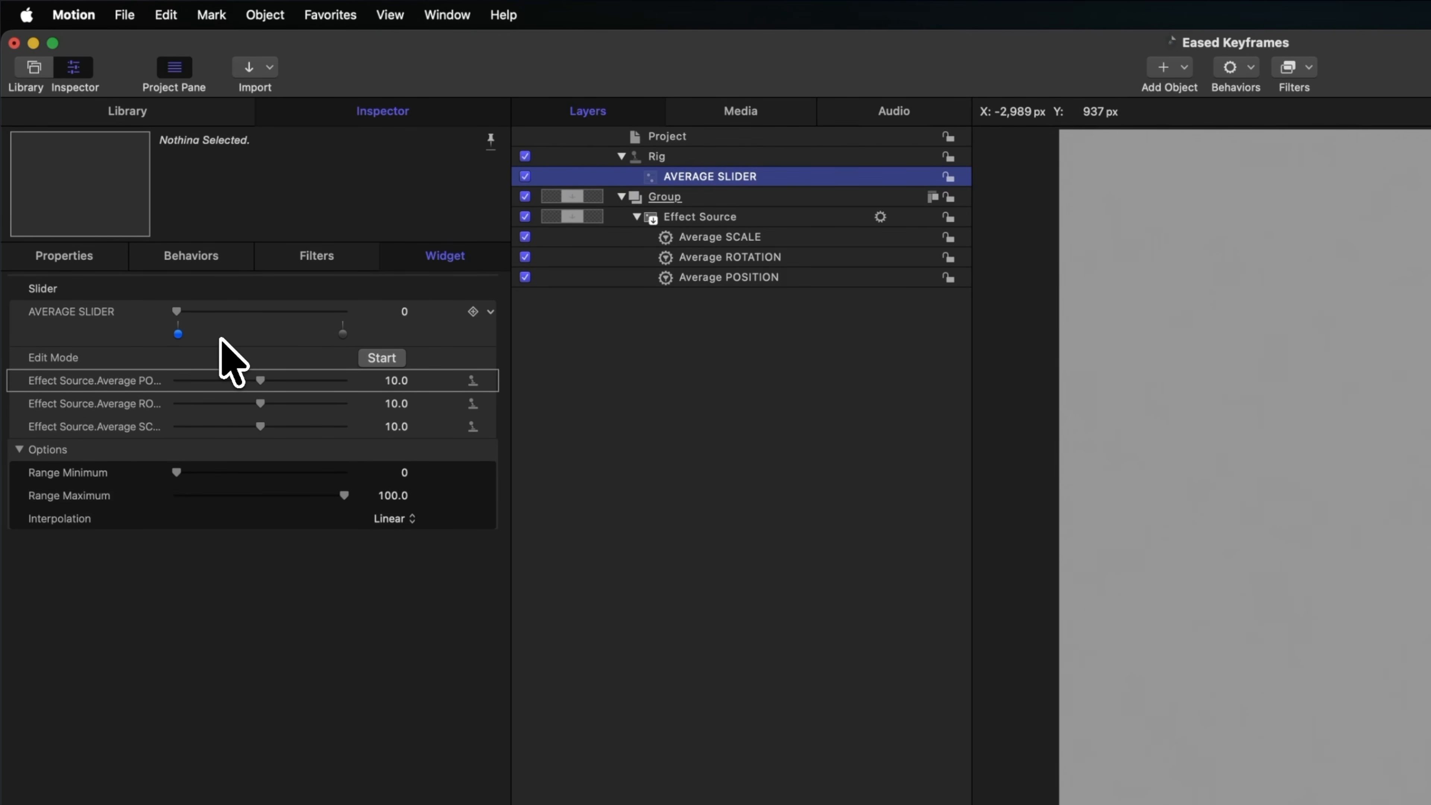
- With AVERAGE SLIDER at 0, set the rigged Average behavior values to 0
left_click_drag(222, 310, 135, 314)
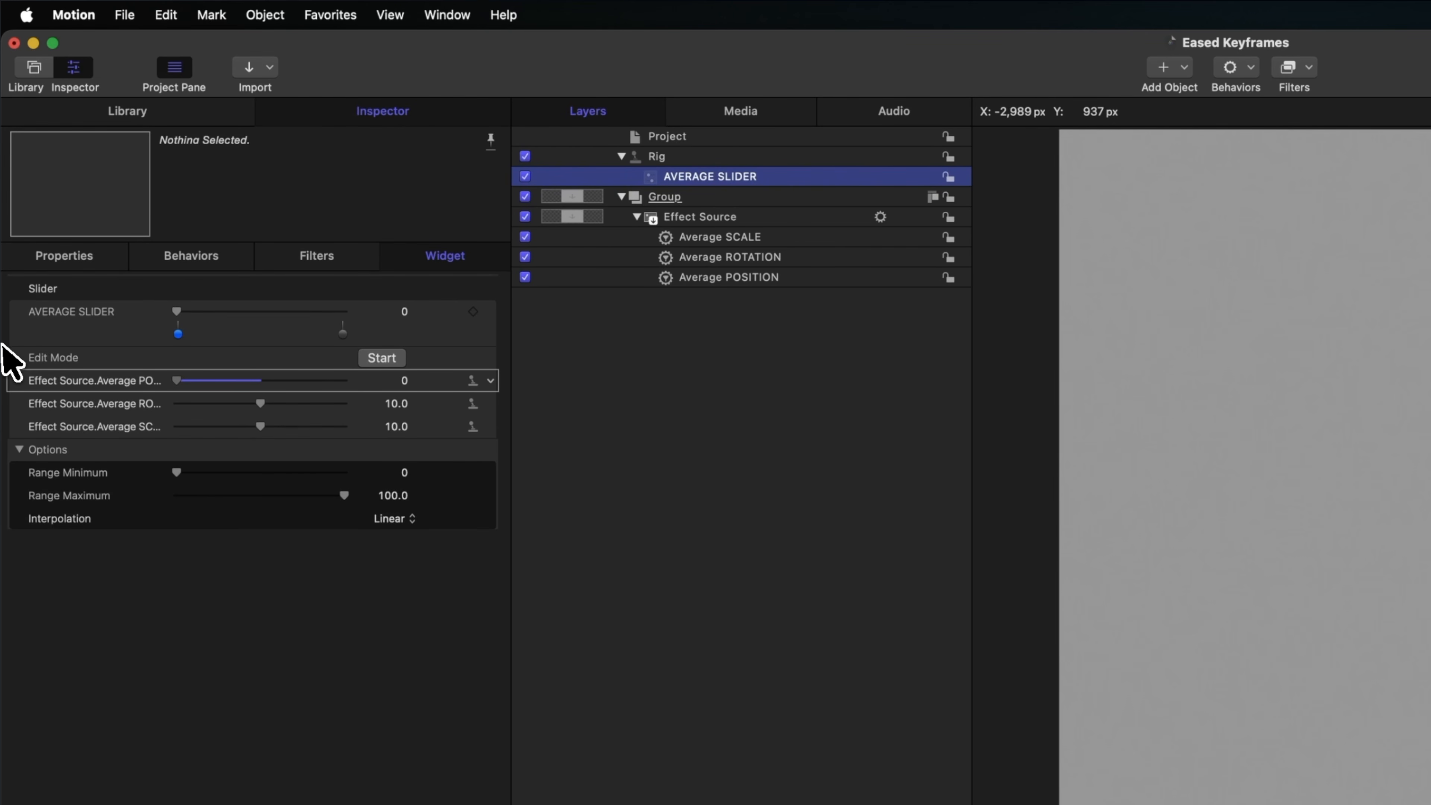
left_click_drag(257, 410, 101, 410)
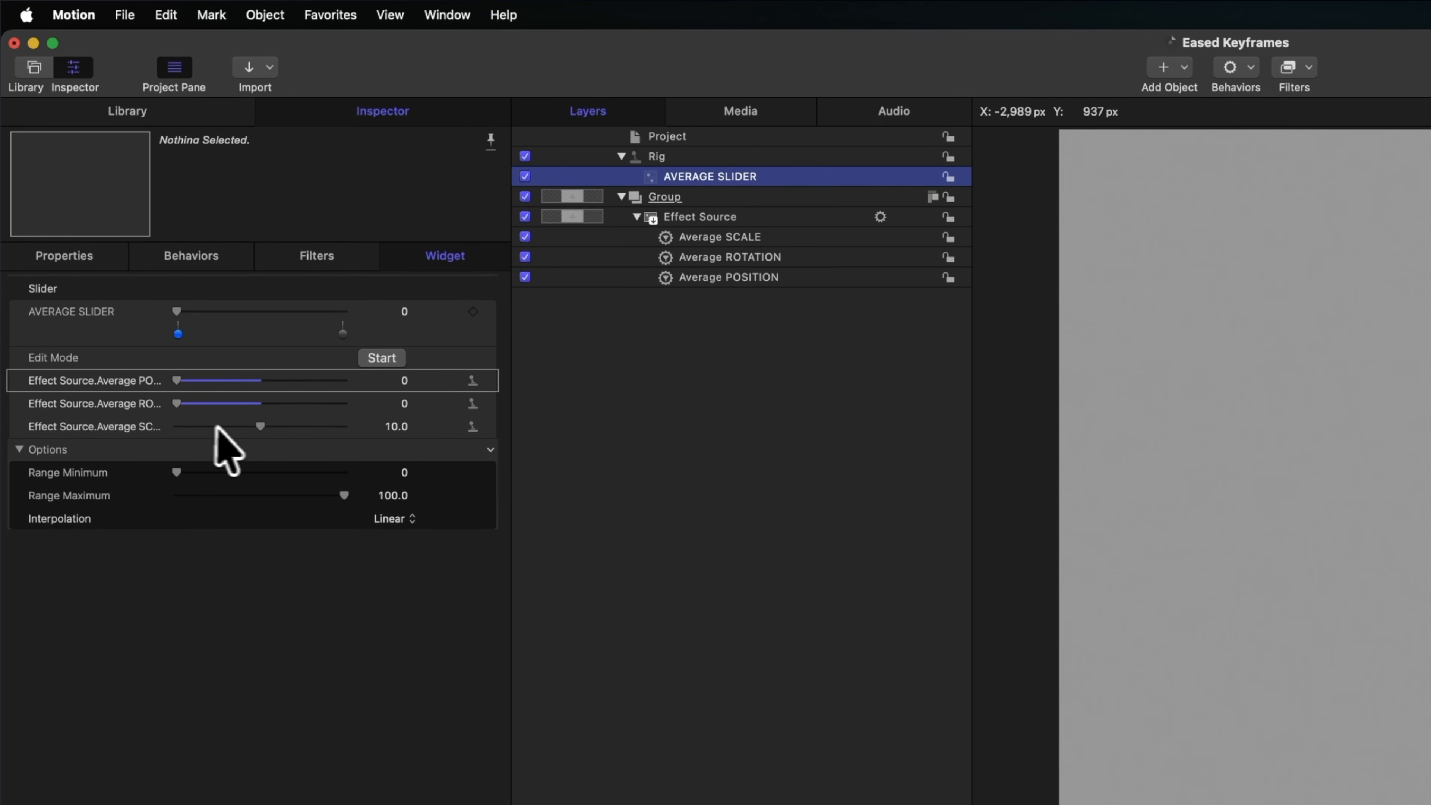
- With AVERAGE SLIDER at 100, set the rigged position, rotation and scale Average values to 20, and set the slider's Range Maximum to 20
left_click_drag(221, 311, 407, 307)
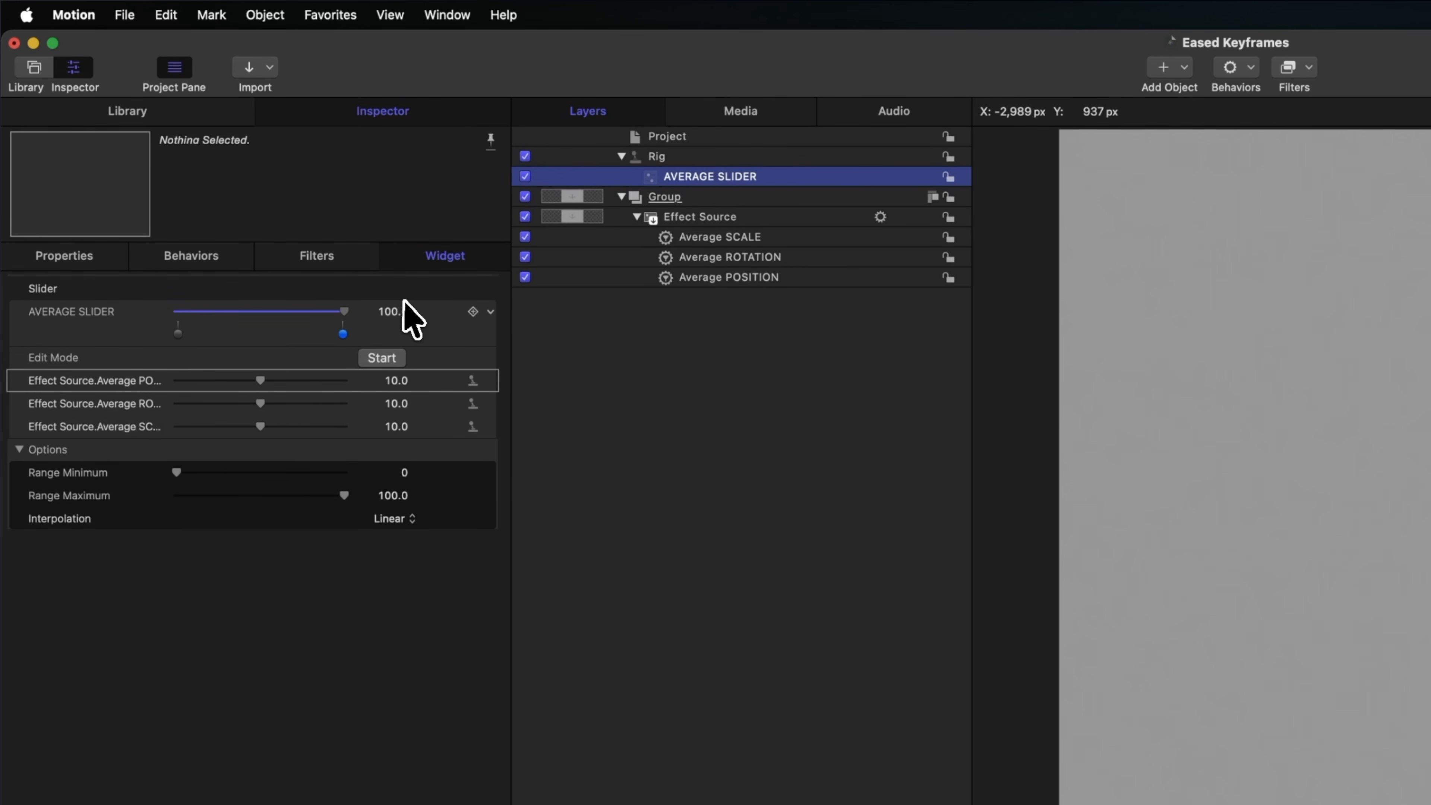
left_click_drag(263, 380, 453, 397)
left_click_drag(316, 407, 365, 410)
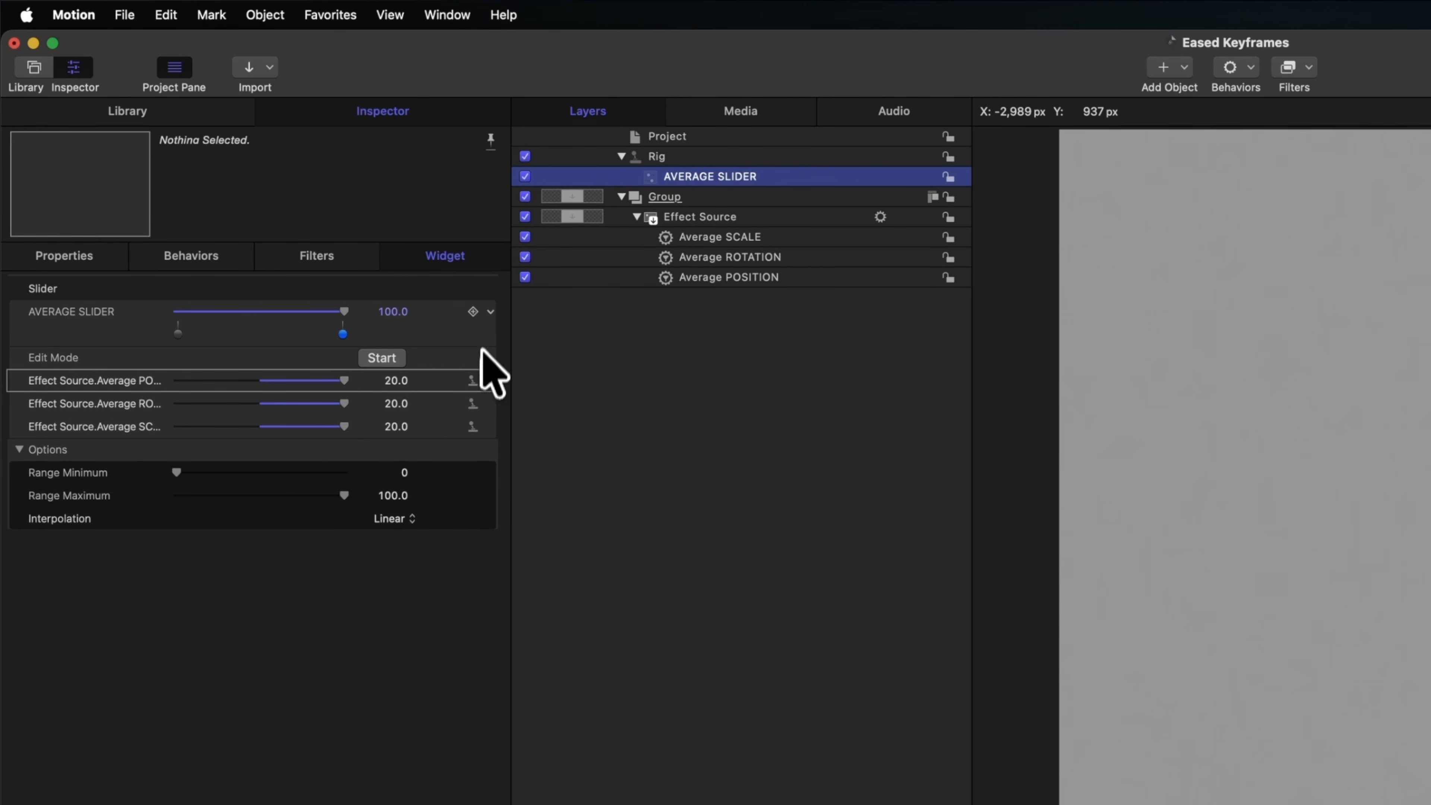
left_click(393, 496)
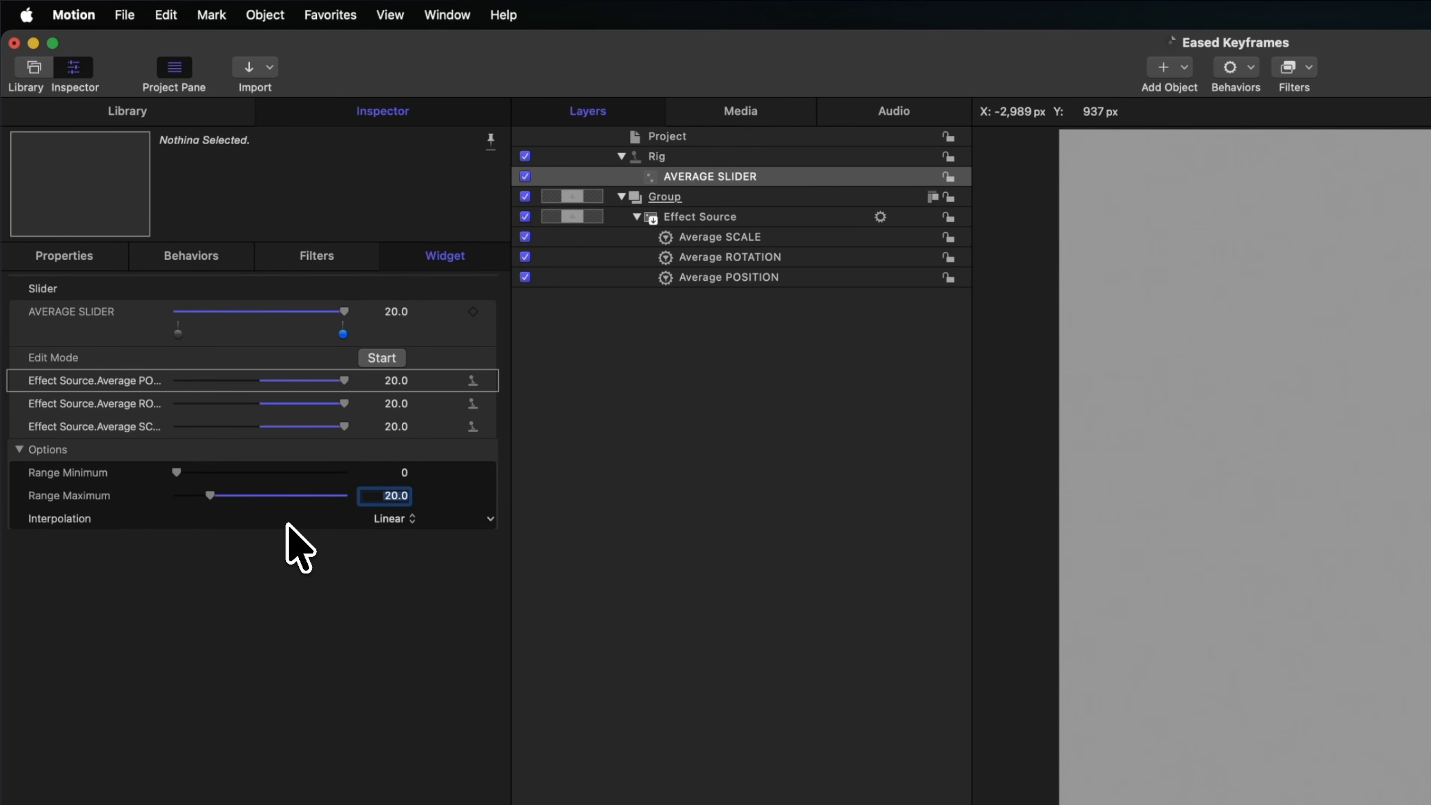
- Publish the AVERAGE SLIDER parameter and save the Eased Keyframes effect
left_click(490, 311)
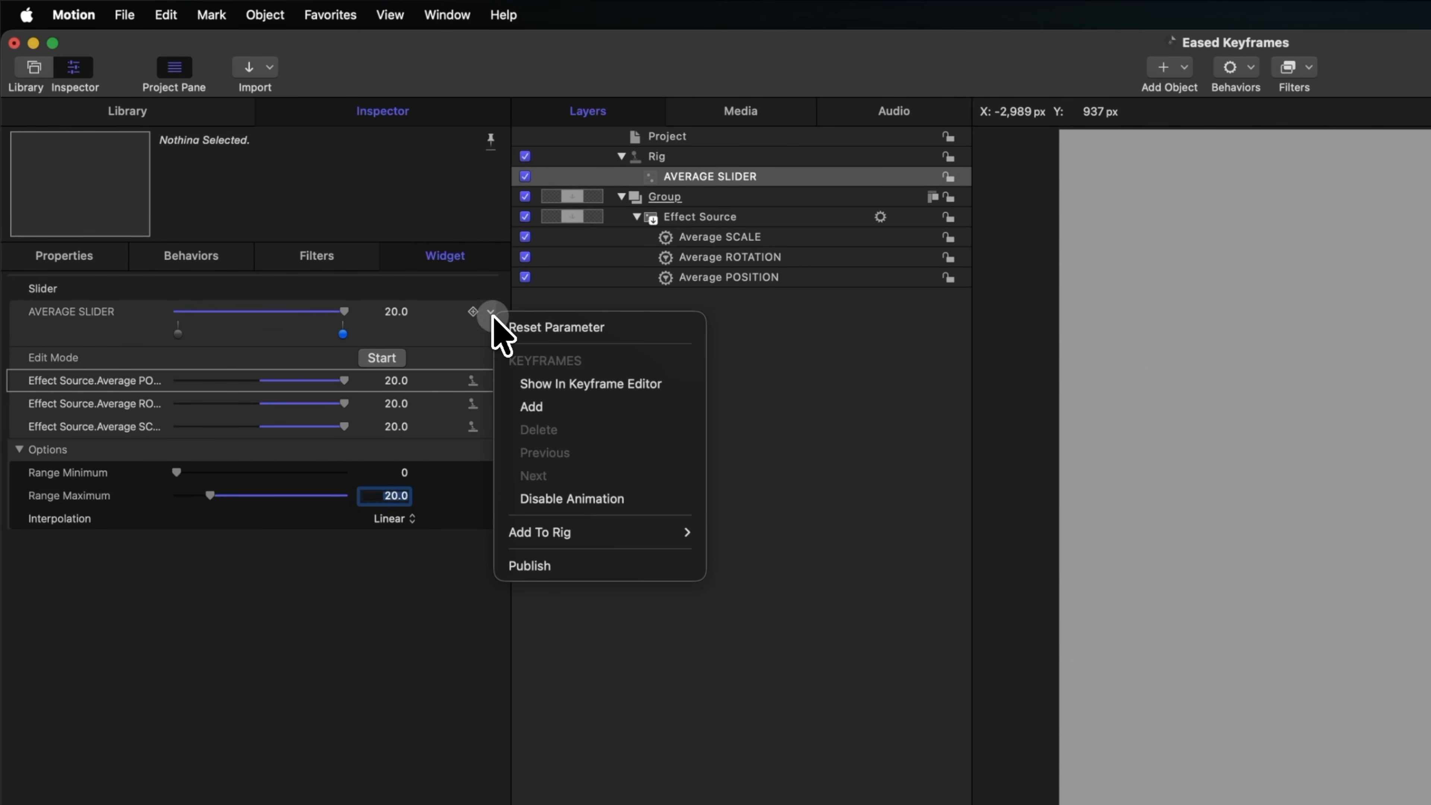
left_click(588, 560)
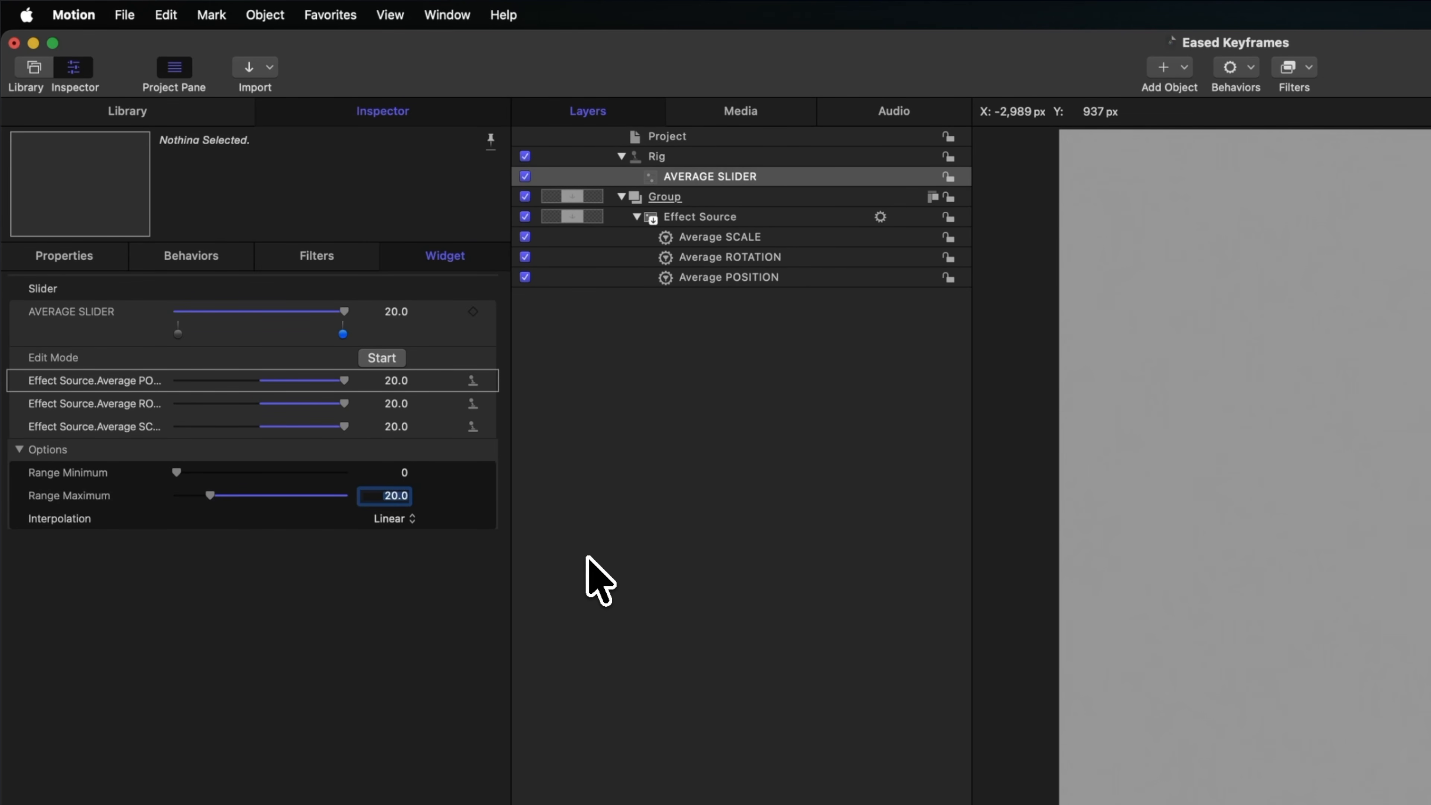
key("super+s")
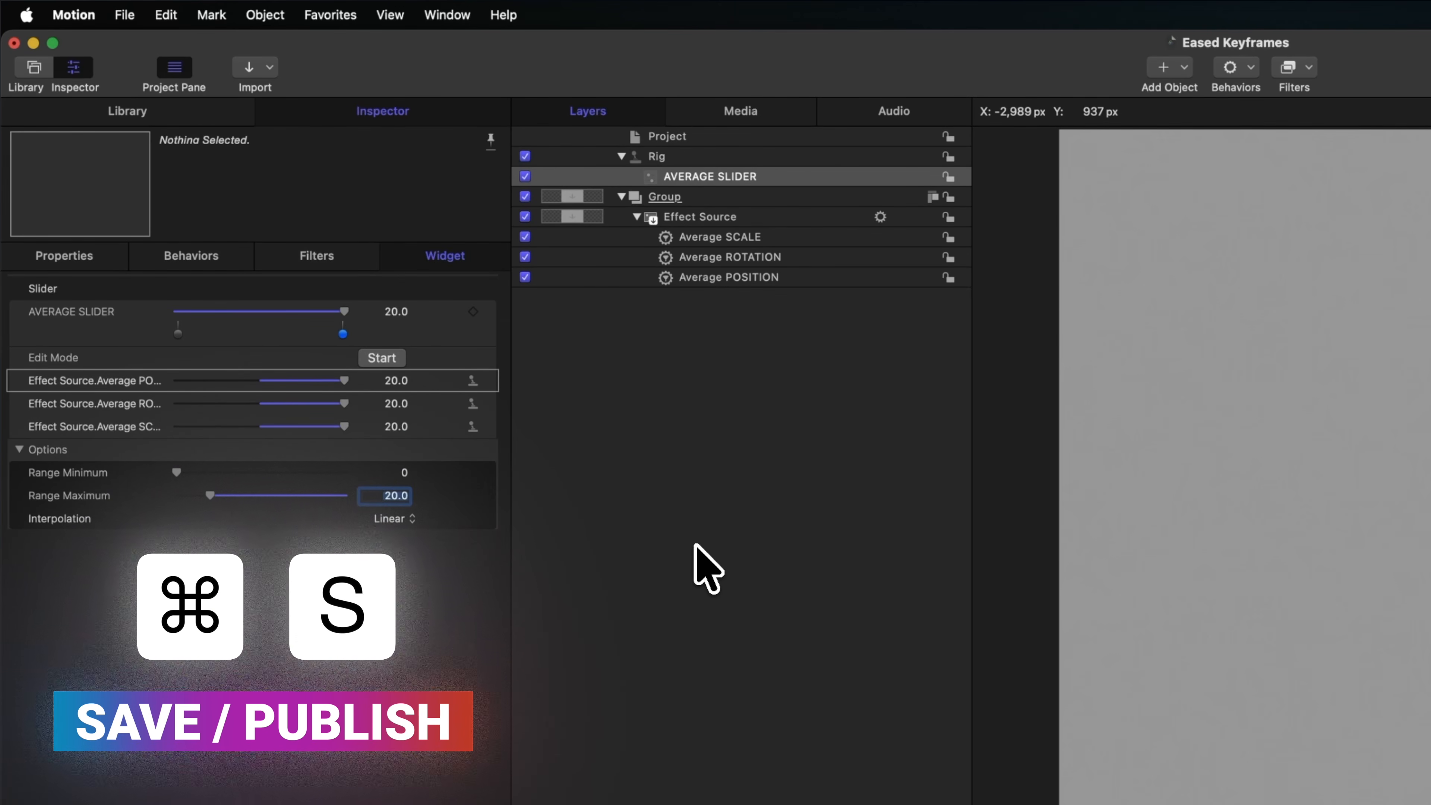